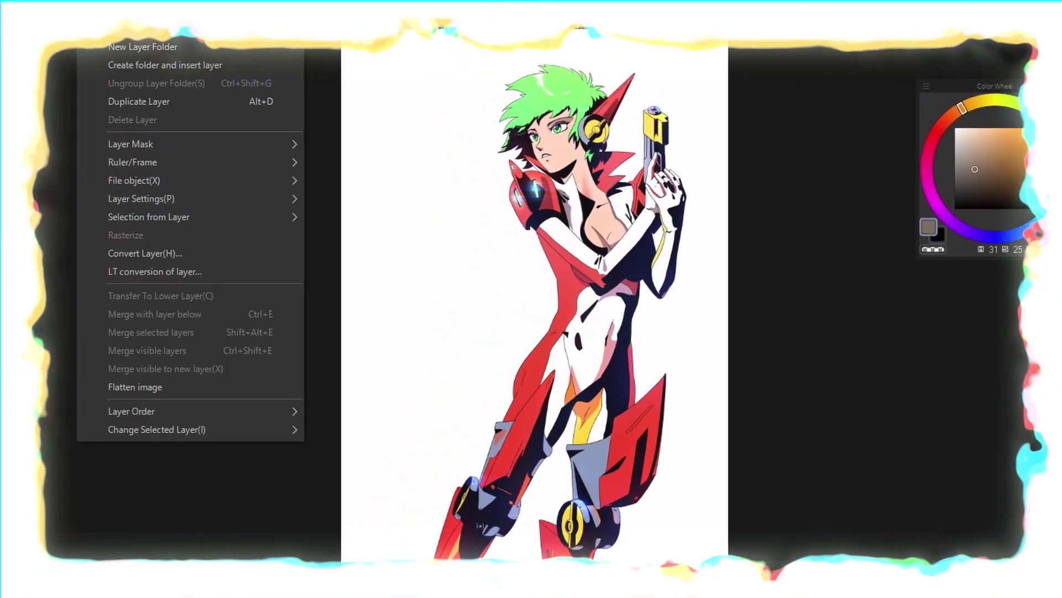
- Add a Brightness/Contrast correction layer with brightness 15 and contrast -15
mouse_move(166, 28)
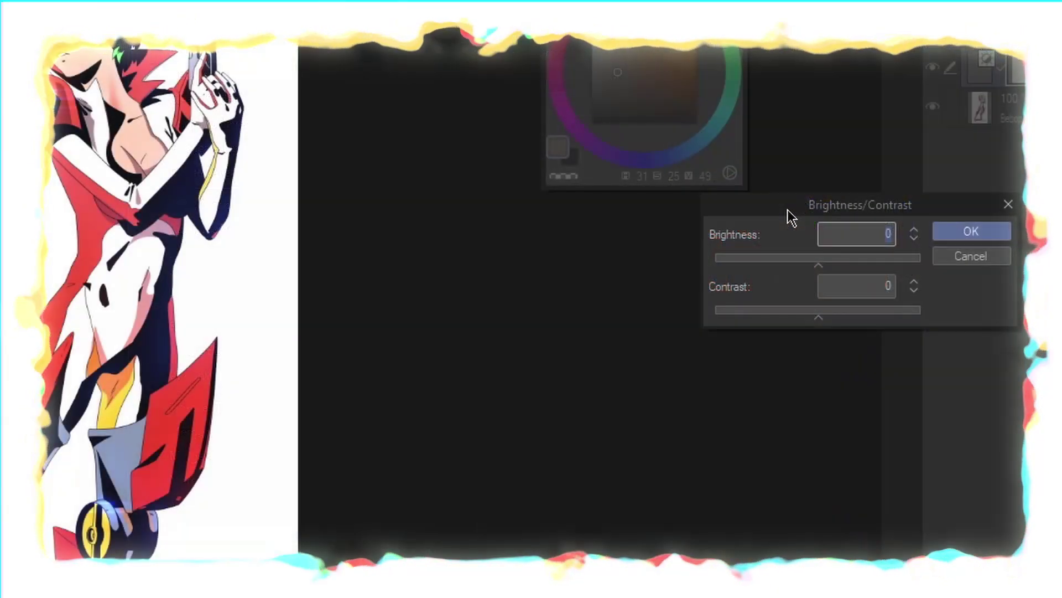
text(5)
key(Tab)
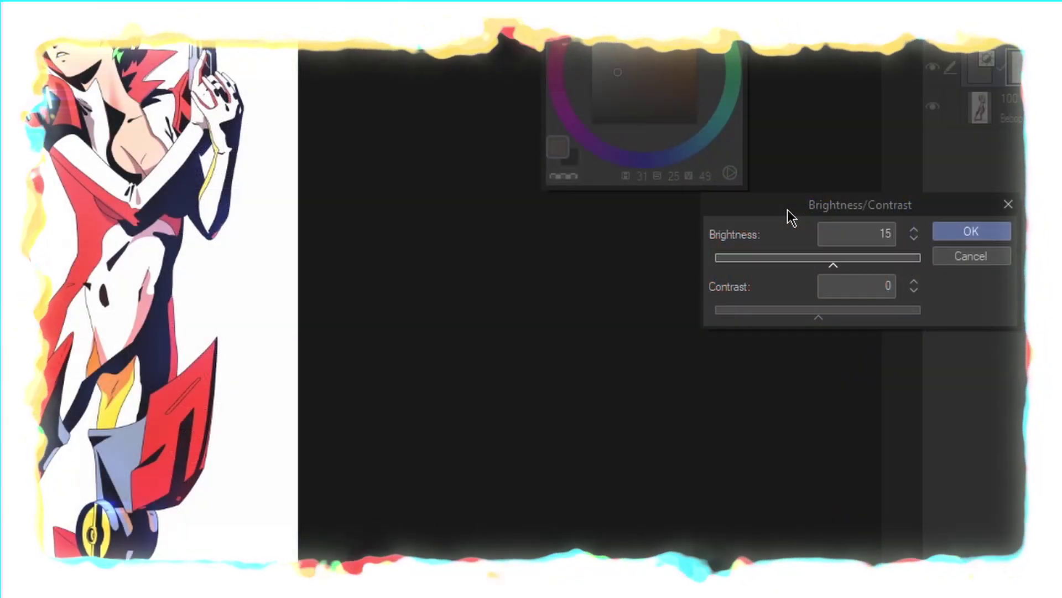
text(-15)
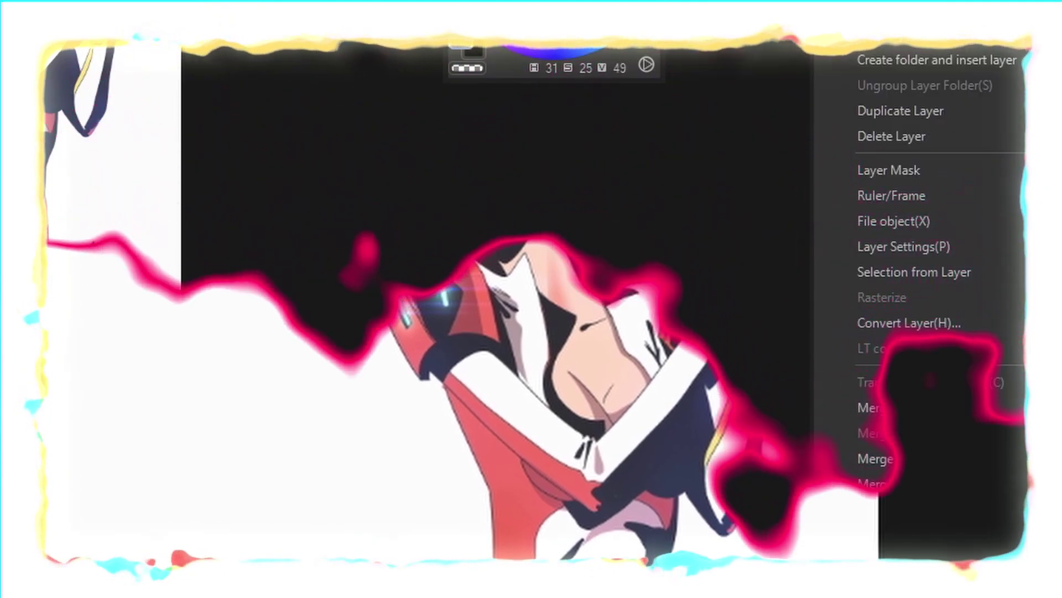
- Merge visible layers into a new blurred copy set to Color blend, plus one at 30% opacity
click(924, 479)
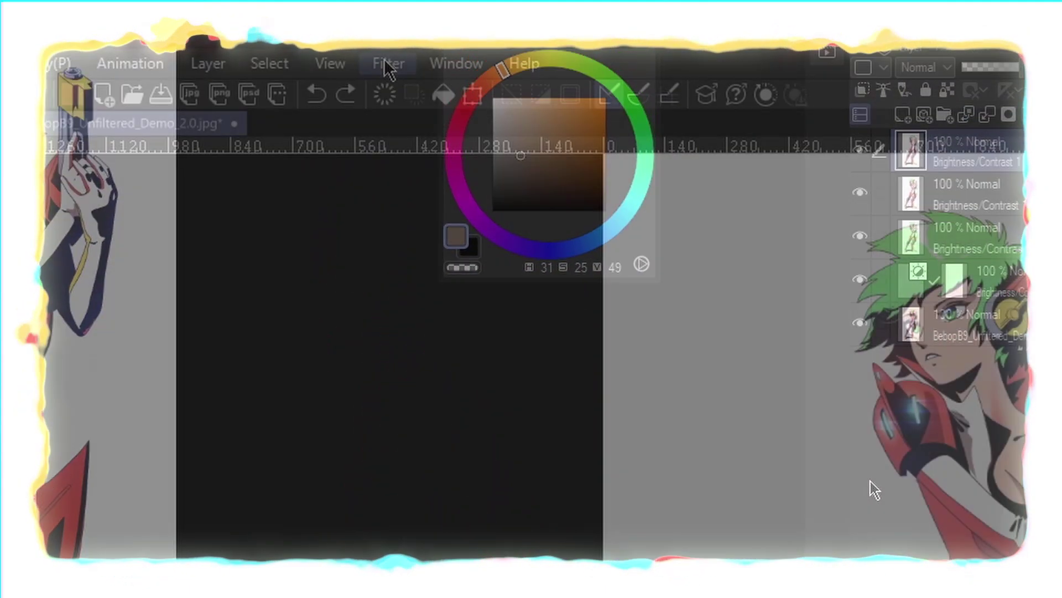
click(388, 63)
mouse_move(415, 102)
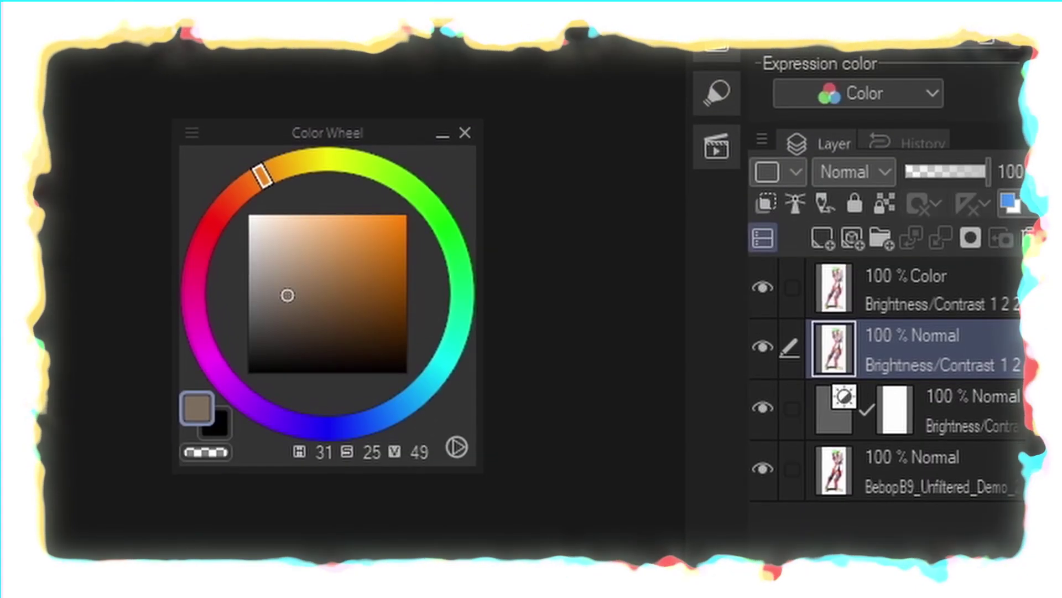
drag(993, 172, 988, 175)
click(932, 265)
- Scale the image resolution by 0.4, shrinking the canvas from 1400 × 2700 to 560 × 1080 px
click(87, 59)
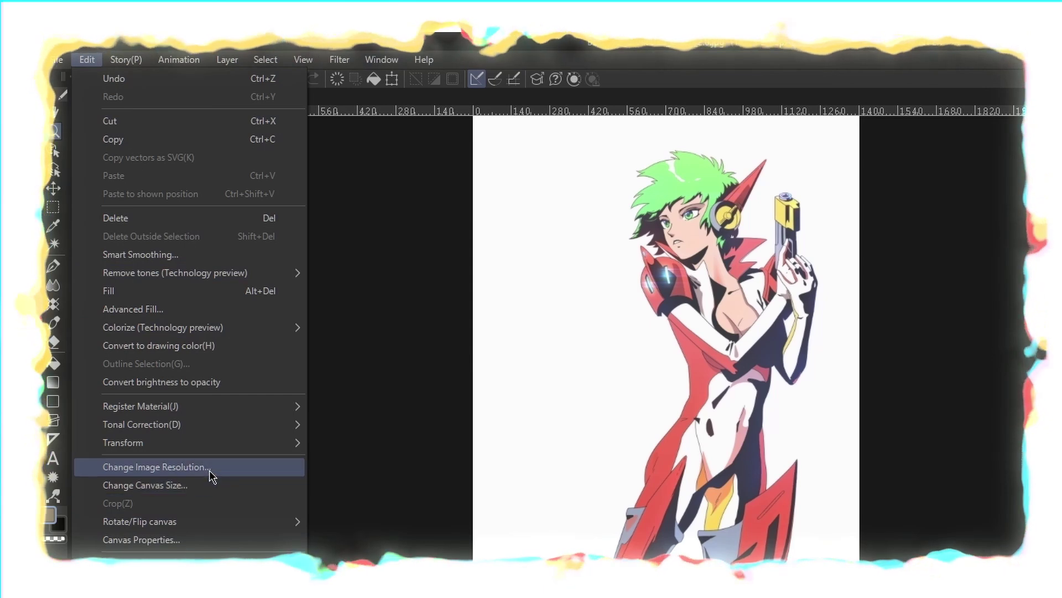
click(210, 471)
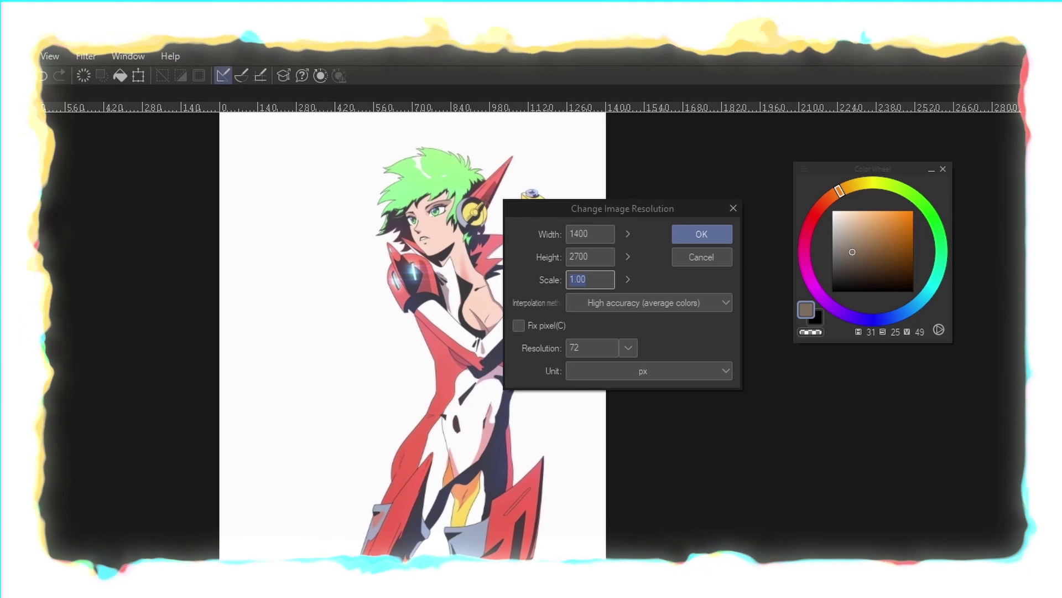
text(0.4)
key(Return)
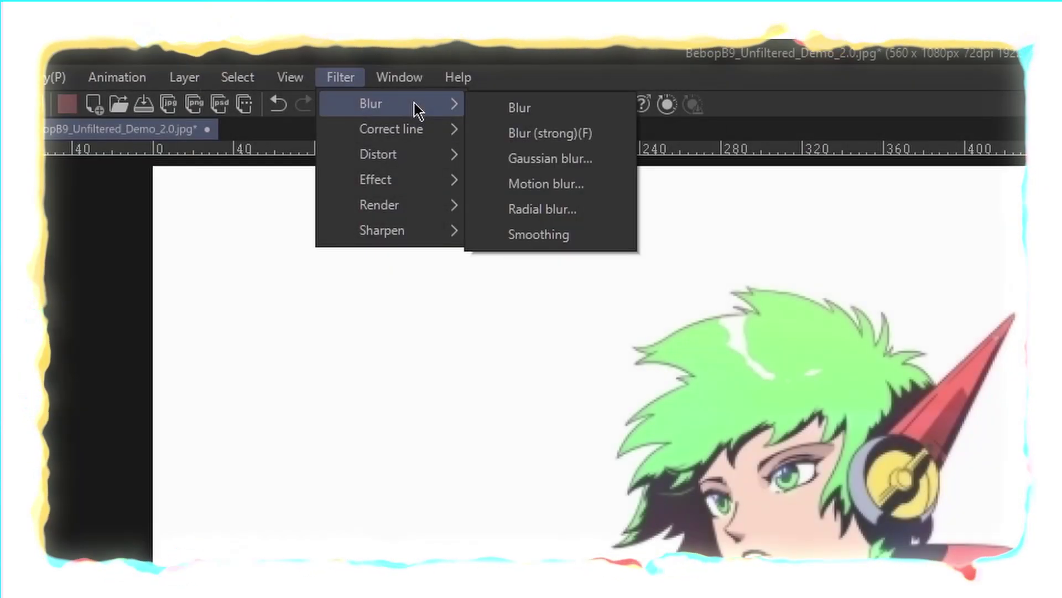
- Apply an Unsharp mask filter with radius 5 and strength 70
mouse_move(404, 207)
mouse_move(408, 229)
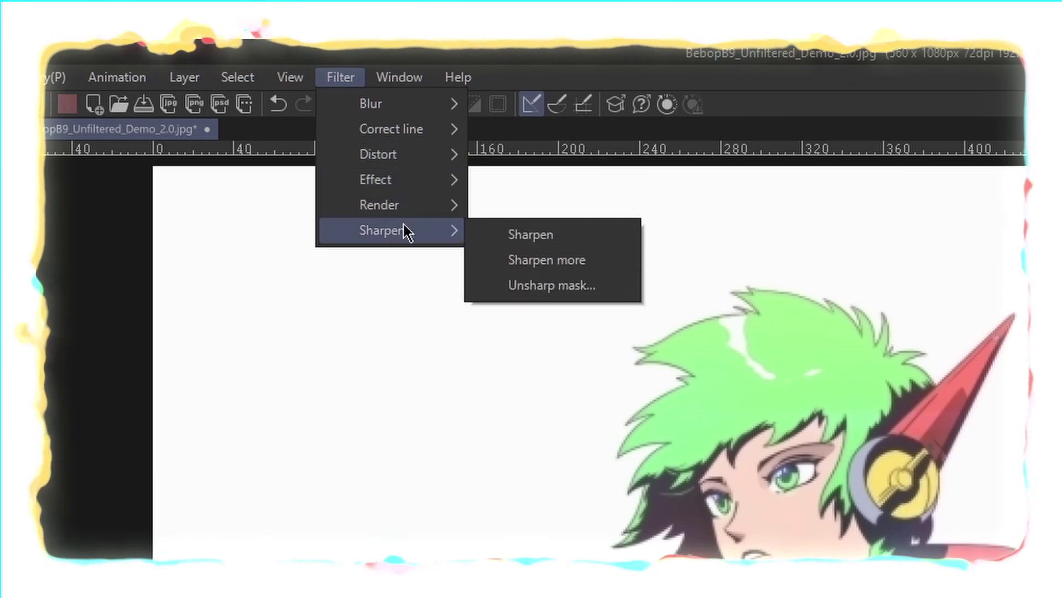
click(526, 283)
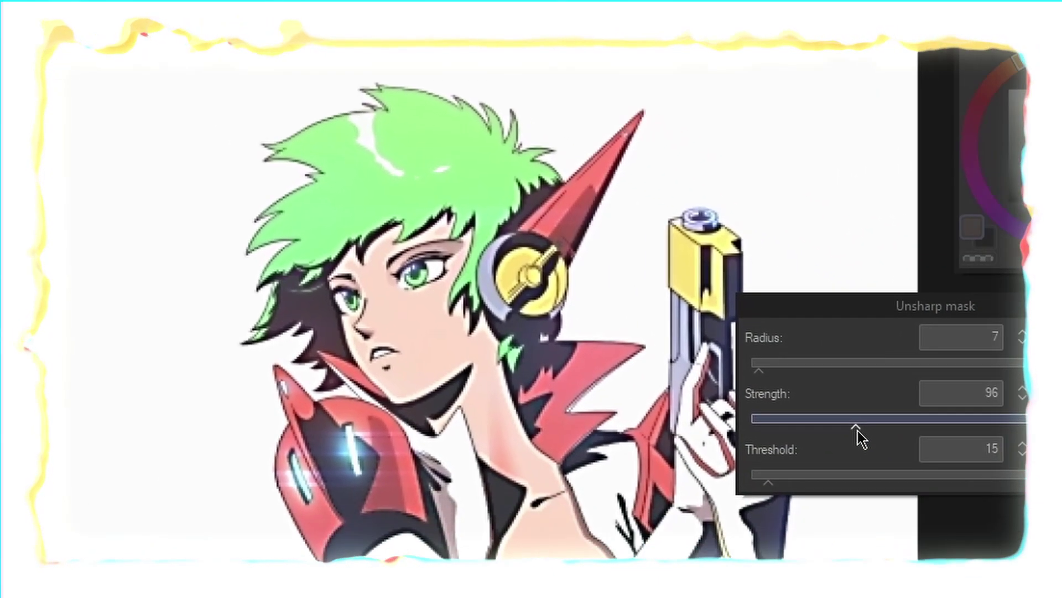
drag(1061, 540, 1034, 540)
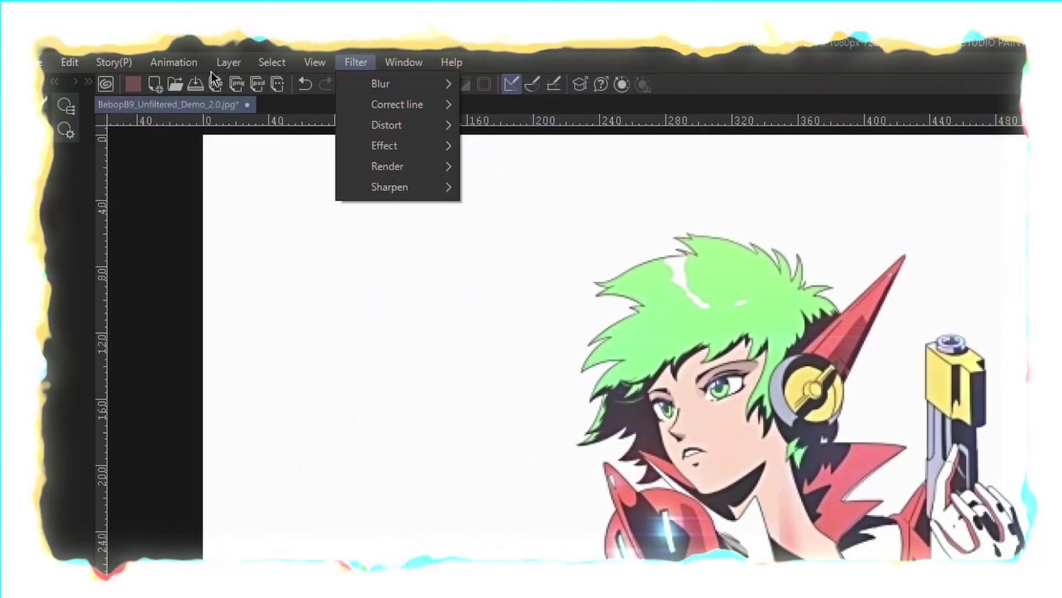
- Add a Gradient map correction layer and set its dark end to green 06B100
mouse_move(229, 62)
mouse_move(280, 131)
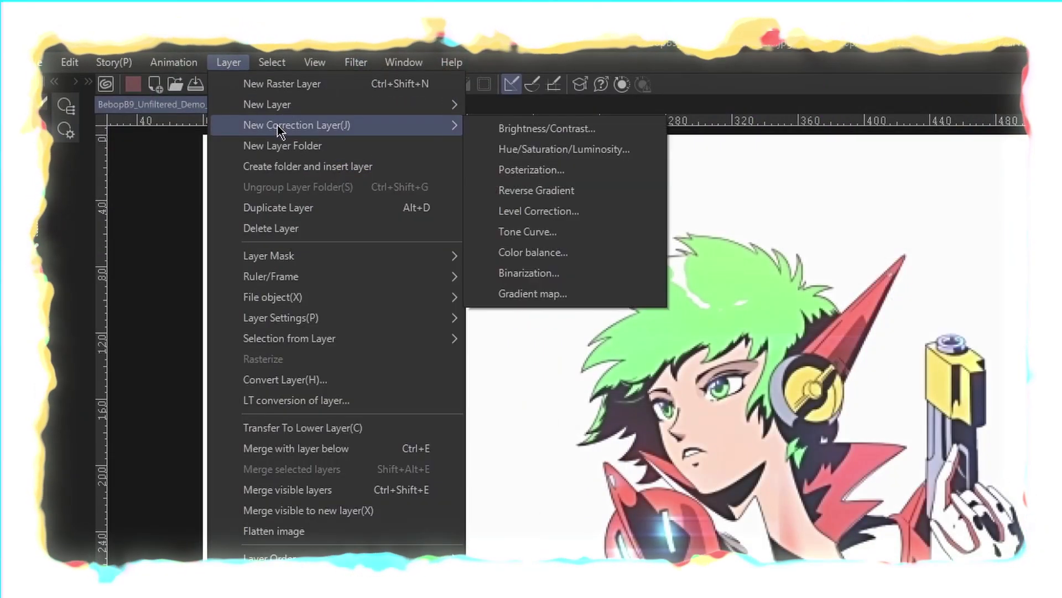
click(576, 302)
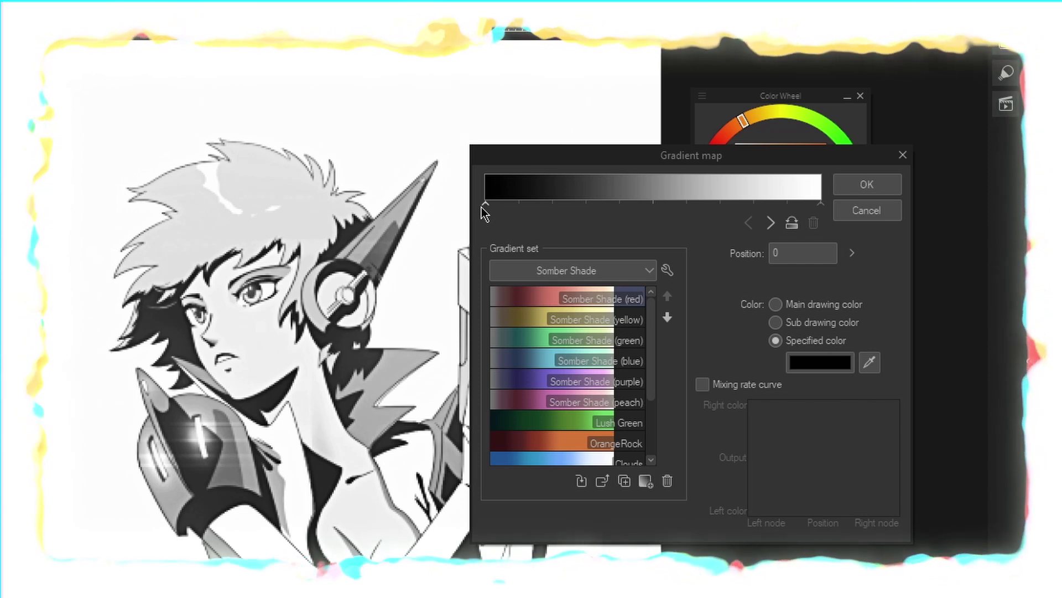
click(827, 367)
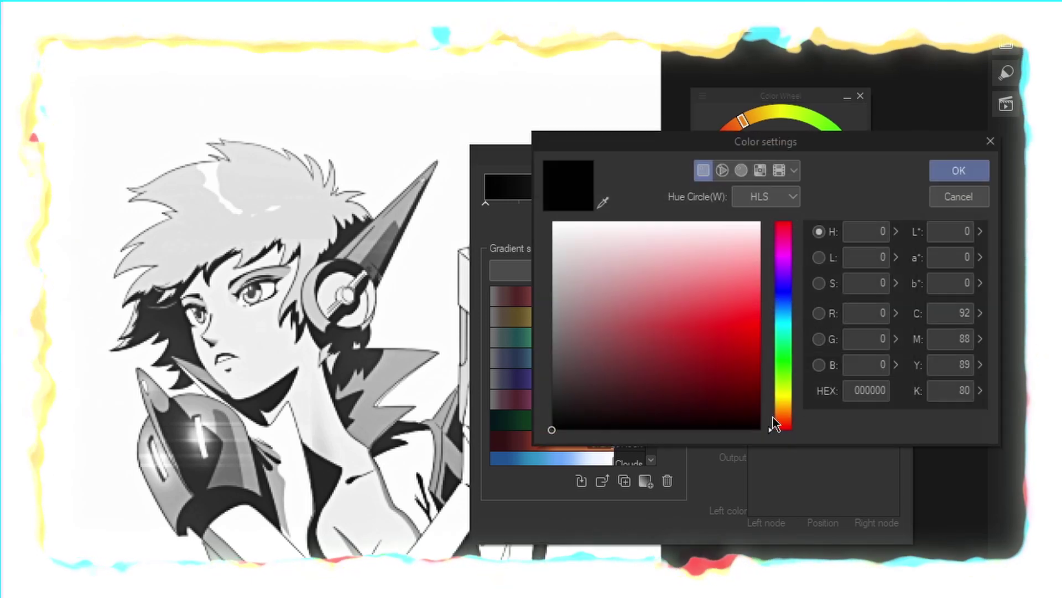
click(784, 359)
mouse_move(725, 354)
mouse_down()
mouse_move(714, 357)
mouse_move(731, 367)
mouse_up()
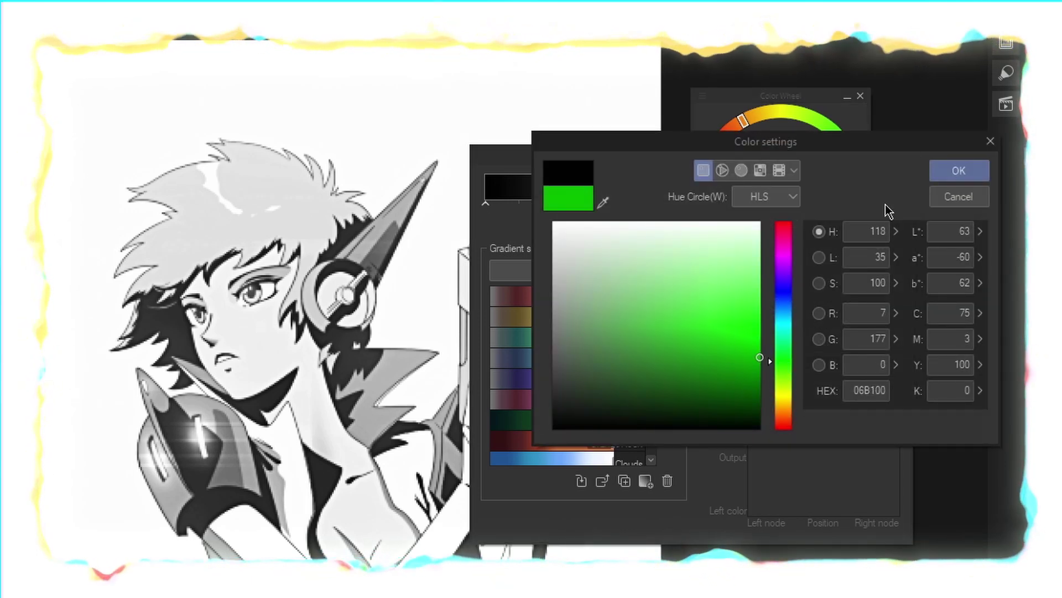
click(959, 170)
- Set the gradient's light end to pale yellow FDFF88
click(820, 203)
click(816, 363)
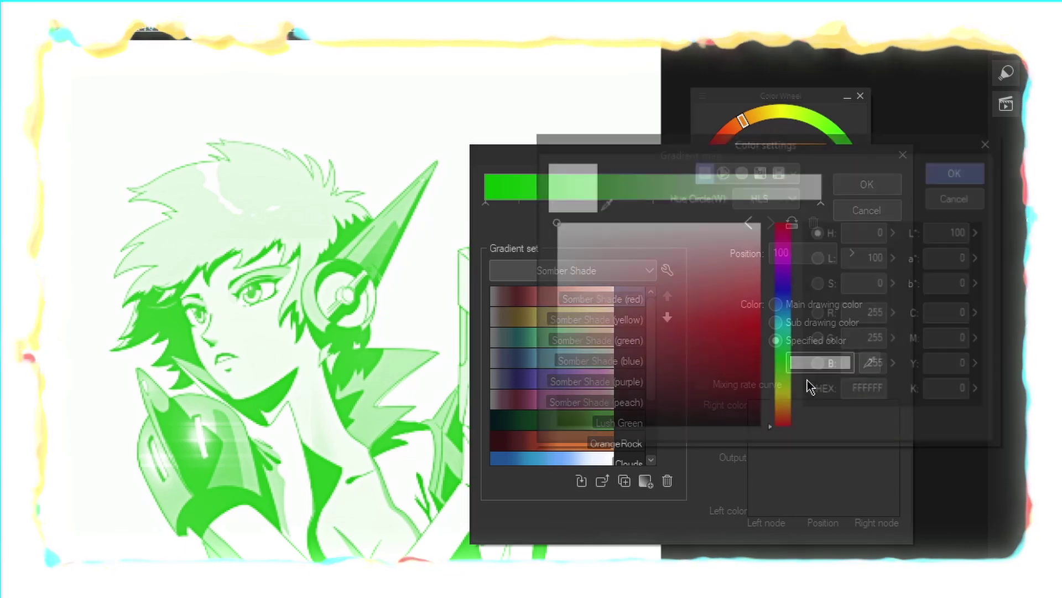
drag(782, 404, 776, 387)
click(760, 269)
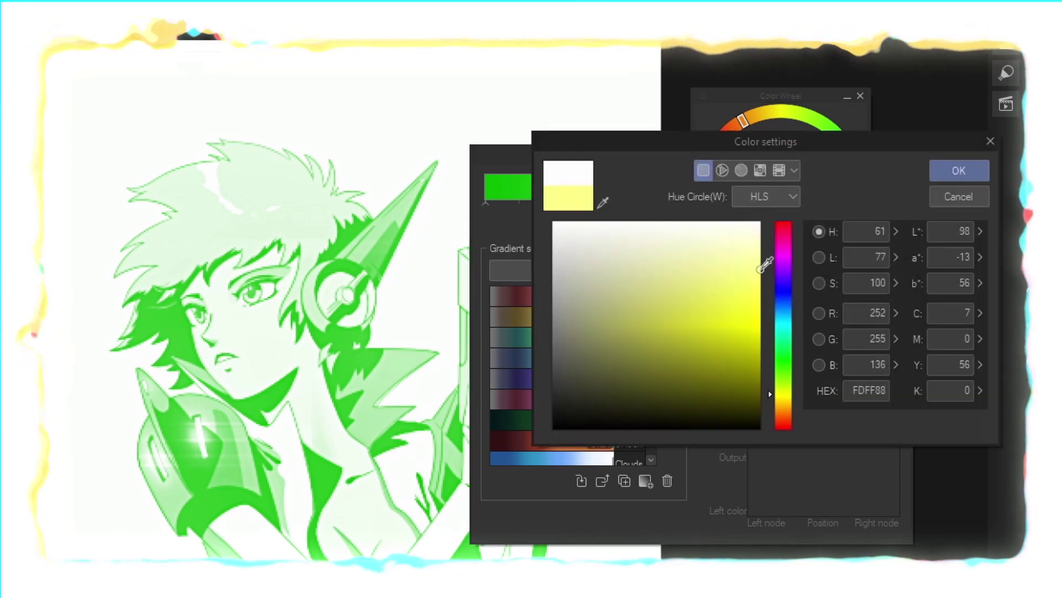
click(775, 399)
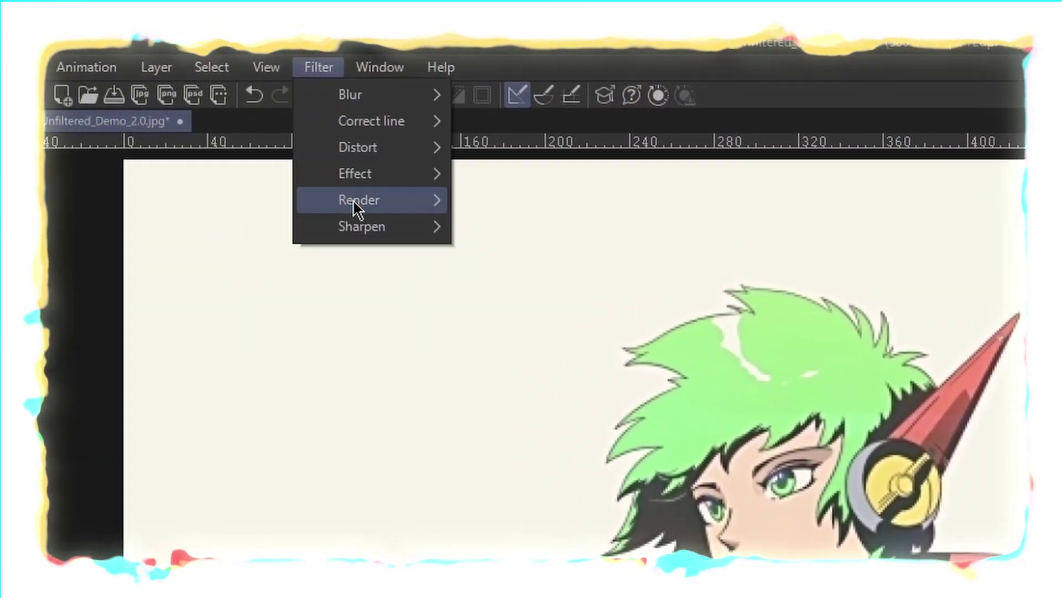
- Set up the noise on new Layer 1: scale 1.00, amplitude 0.40, repetition 4
mouse_move(429, 208)
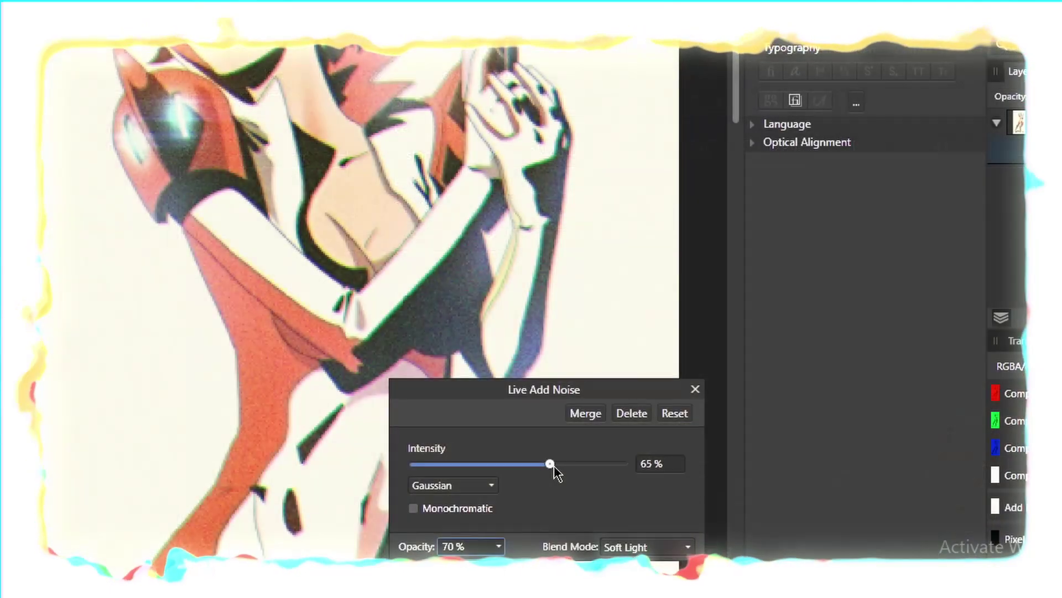
drag(552, 465, 508, 465)
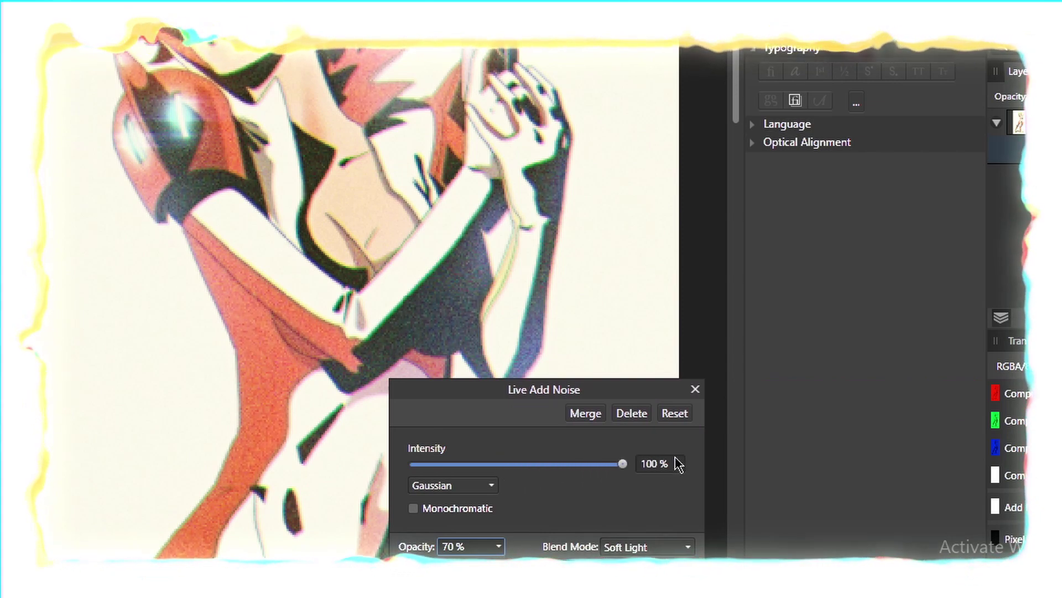
scroll(640, 548, up, 1)
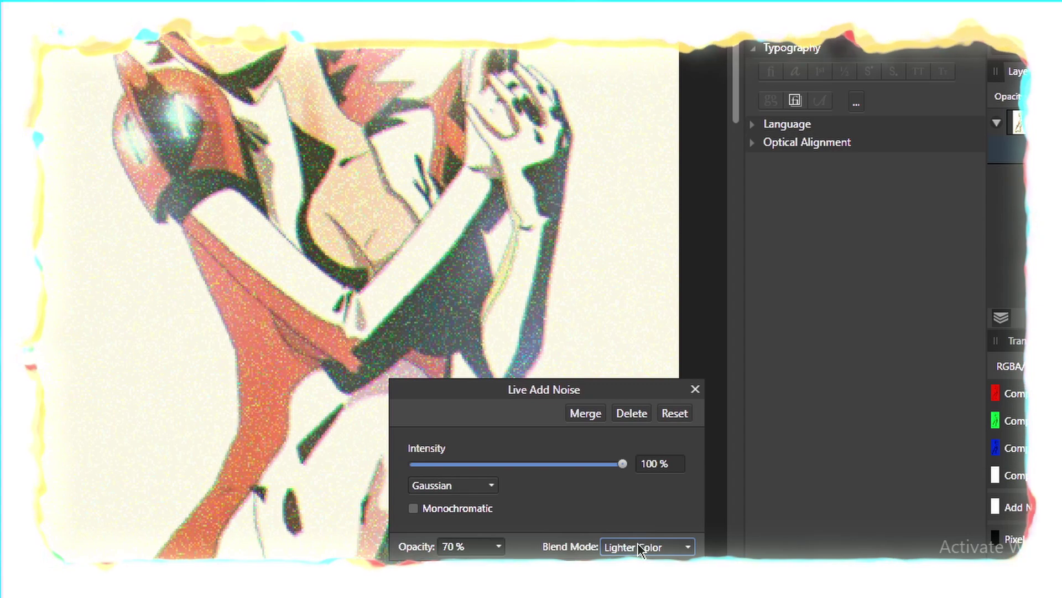
scroll(640, 548, up, 1)
scroll(638, 543, up, 2)
scroll(637, 540, up, 1)
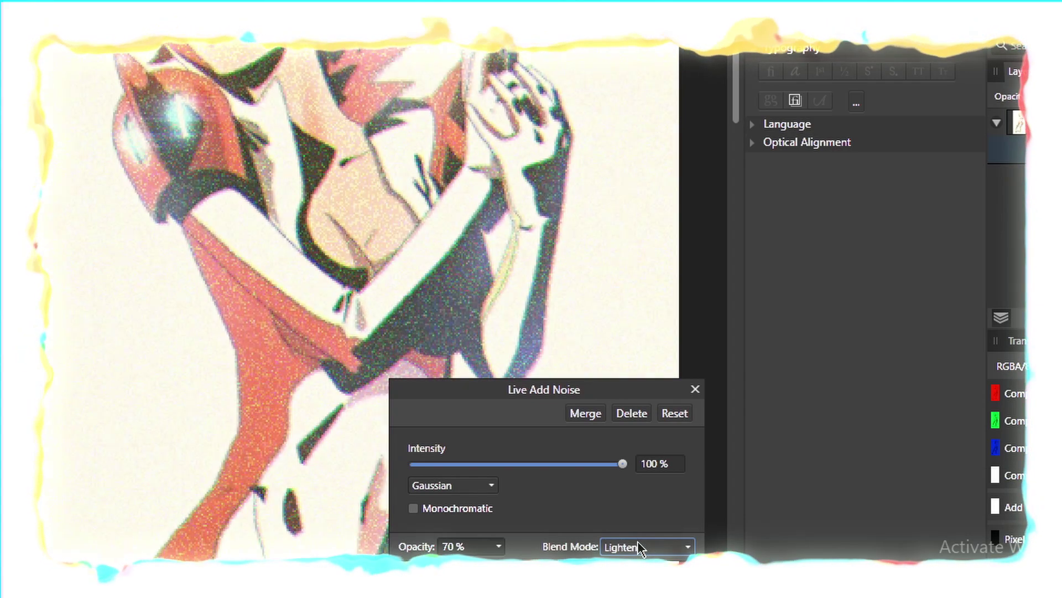
scroll(638, 543, down, 1)
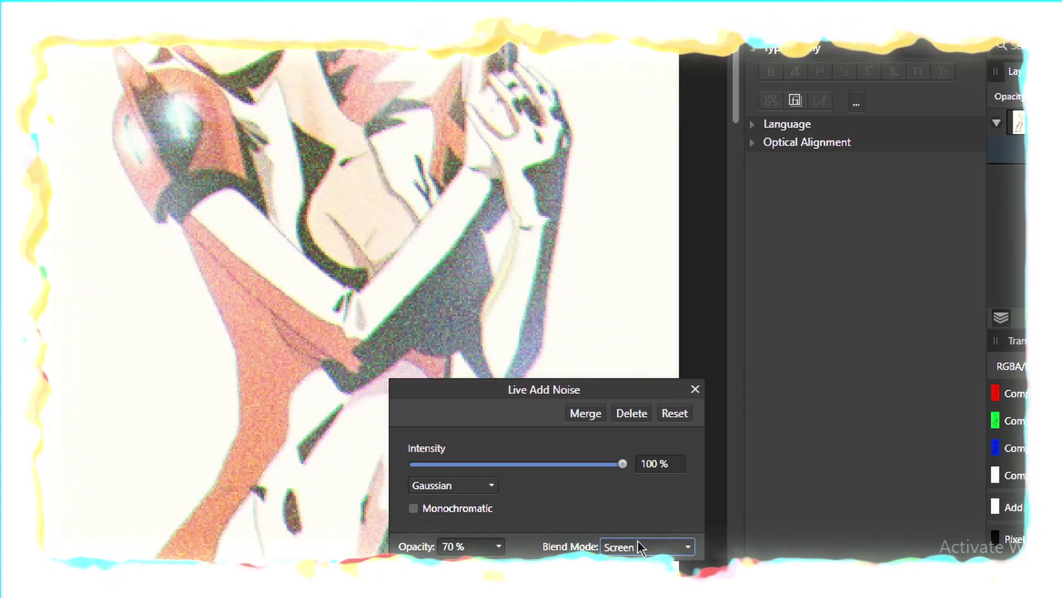
scroll(640, 545, down, 5)
scroll(640, 547, down, 1)
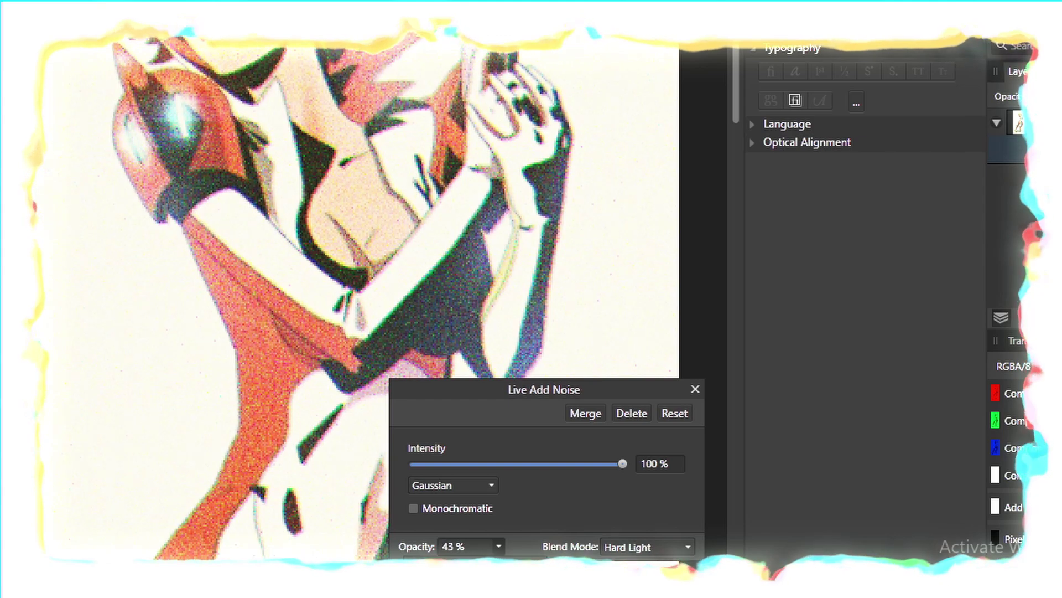
scroll(465, 546, down, 6)
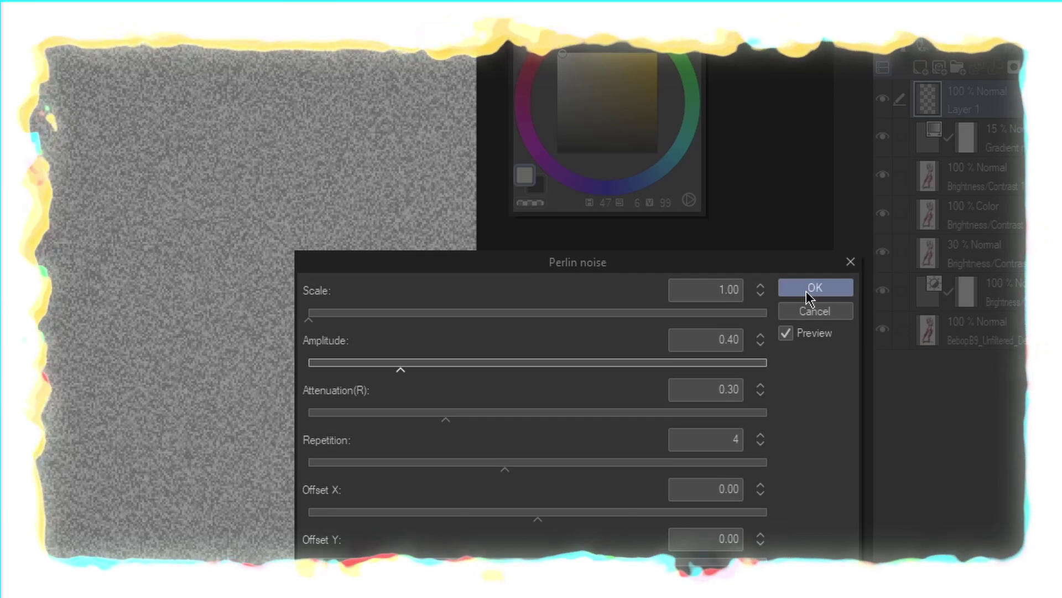
- Apply the Perlin noise, blur it at strength 2.00, and blend it in Overlay at 75% opacity
click(814, 288)
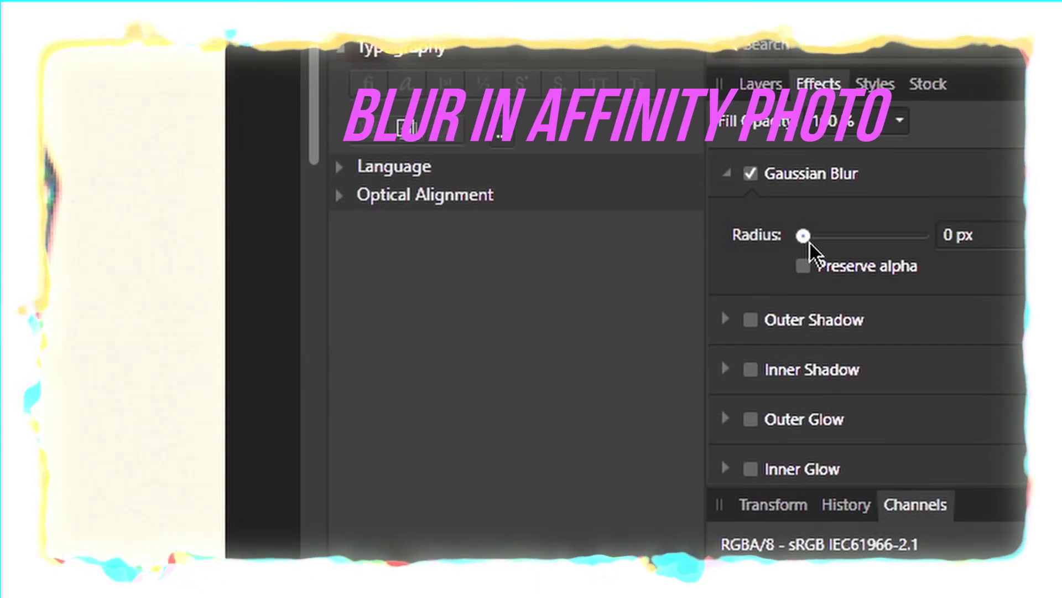
drag(809, 245, 806, 245)
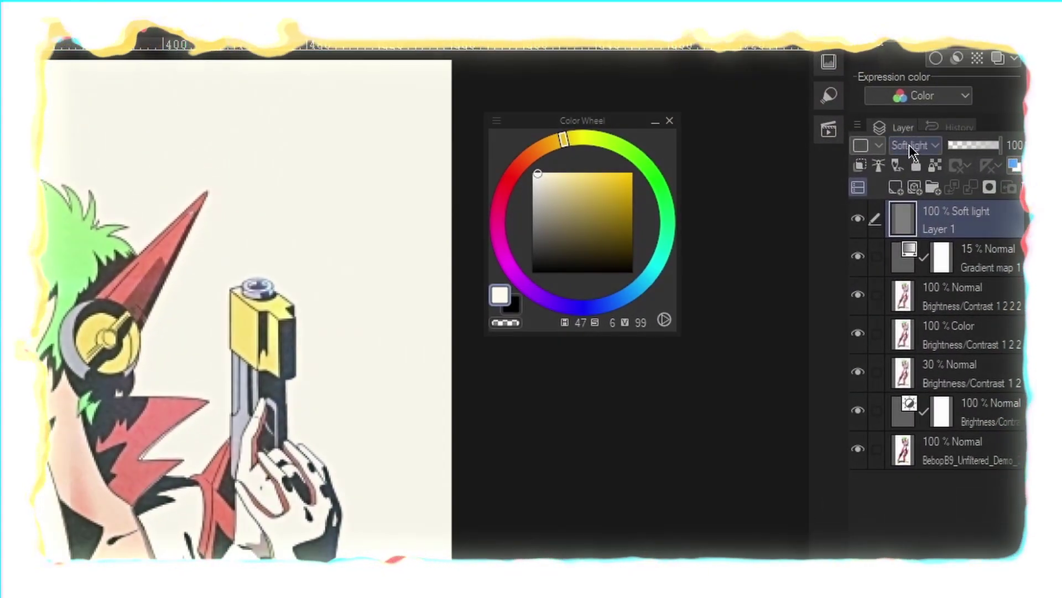
scroll(909, 146, up, 1)
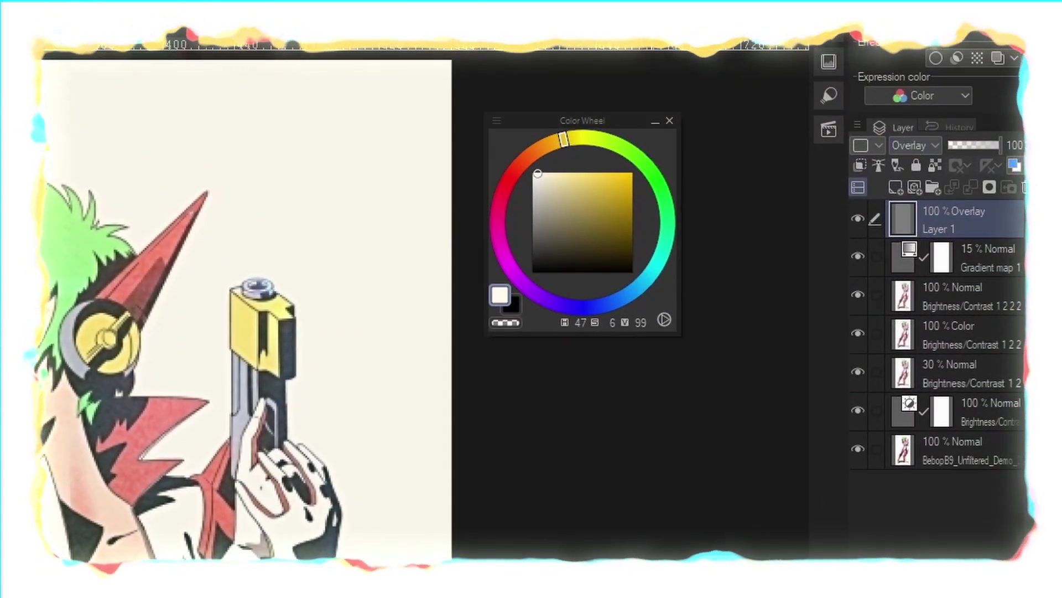
click(988, 146)
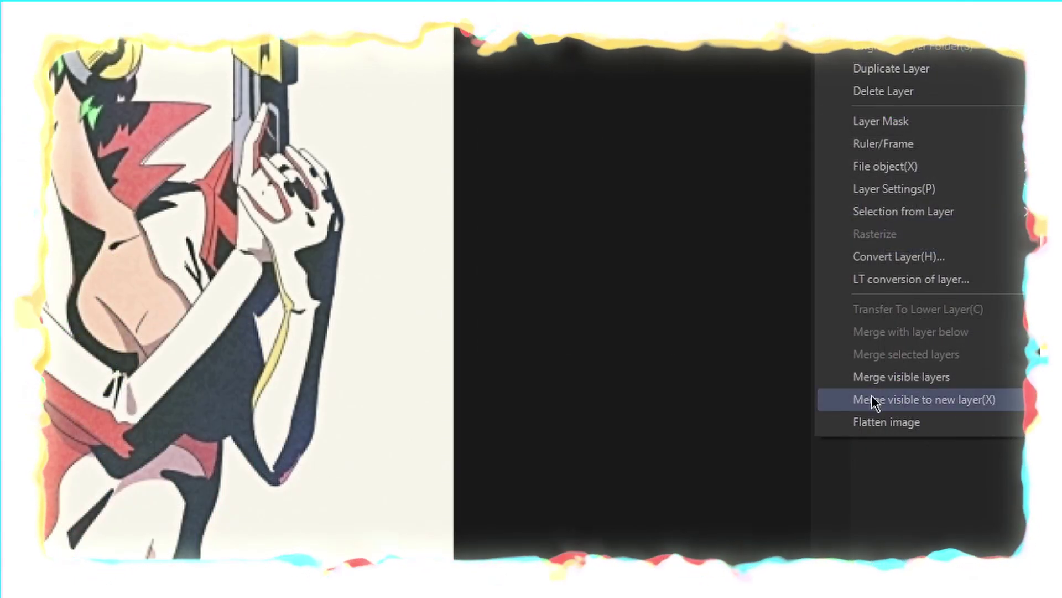
- Merge visible layers to a new layer and duplicate it with Alt+D into four copies
click(871, 395)
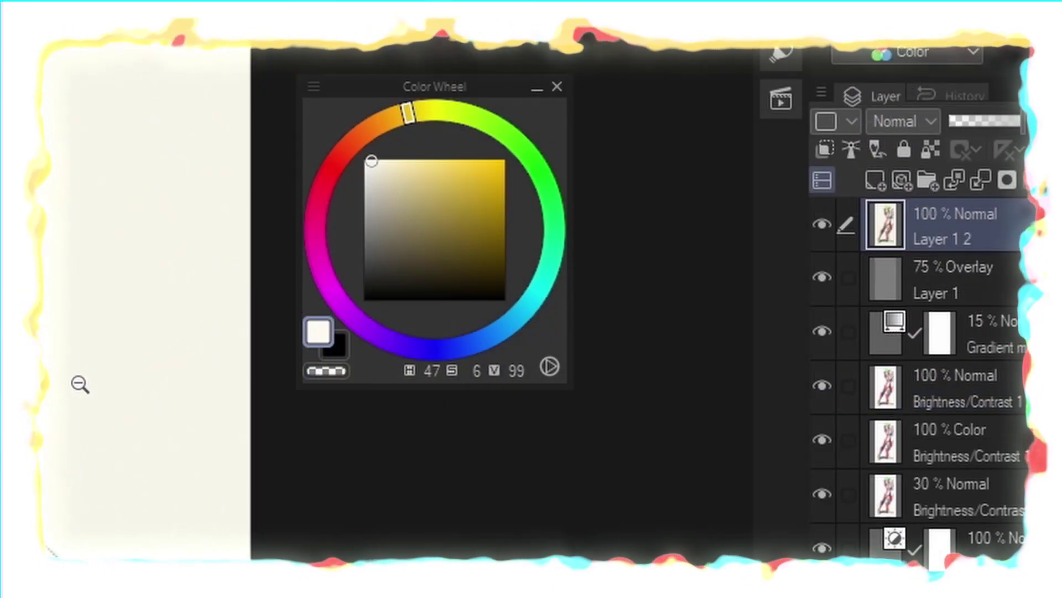
key(alt+d)
key(alt+d)
key(alt+d)
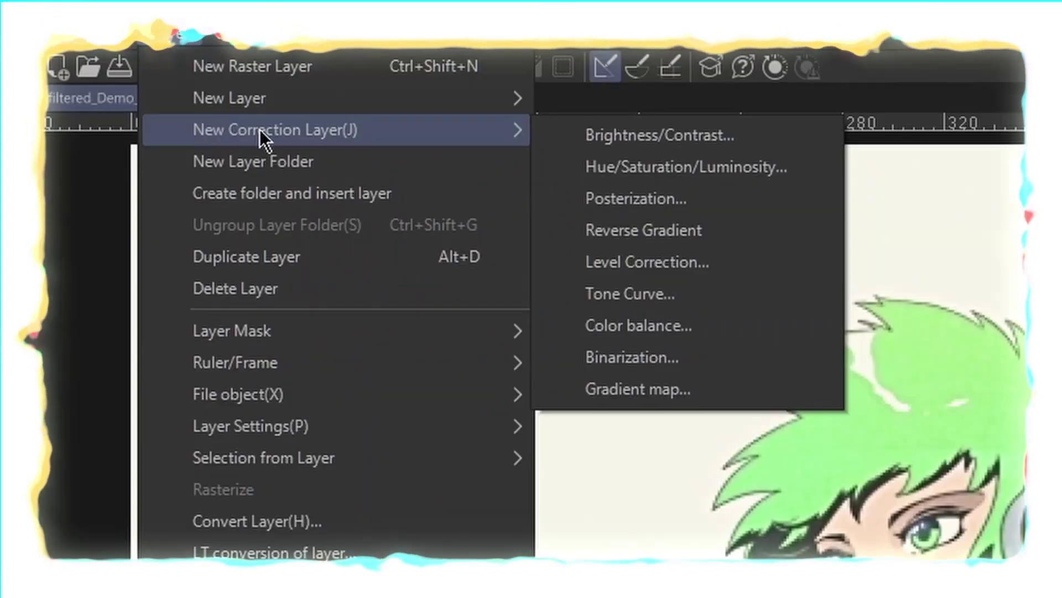
- Add a Level Correction layer zeroing the Green and Blue channel outputs
click(676, 261)
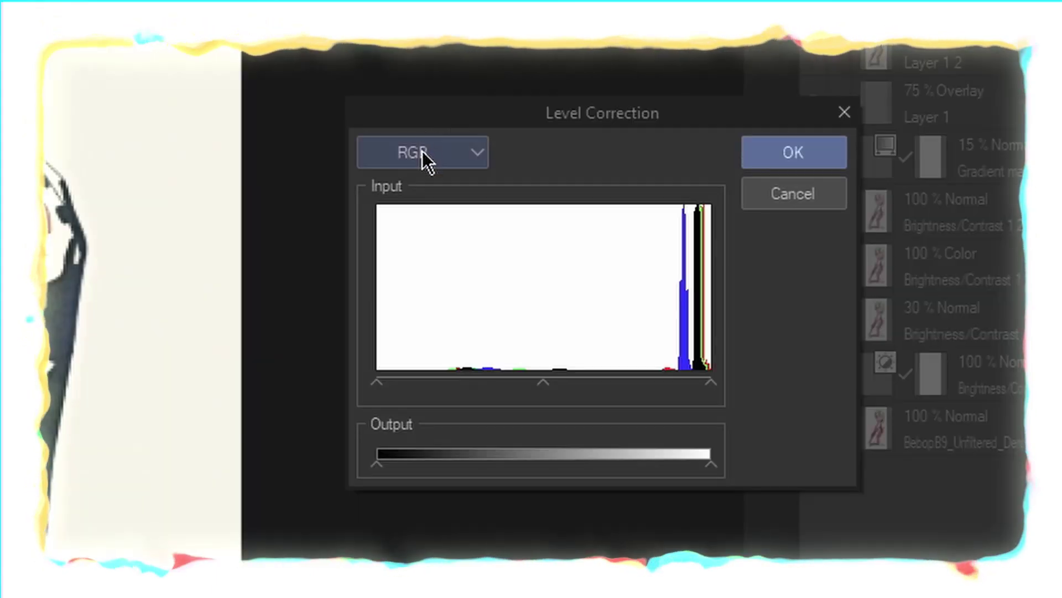
click(423, 151)
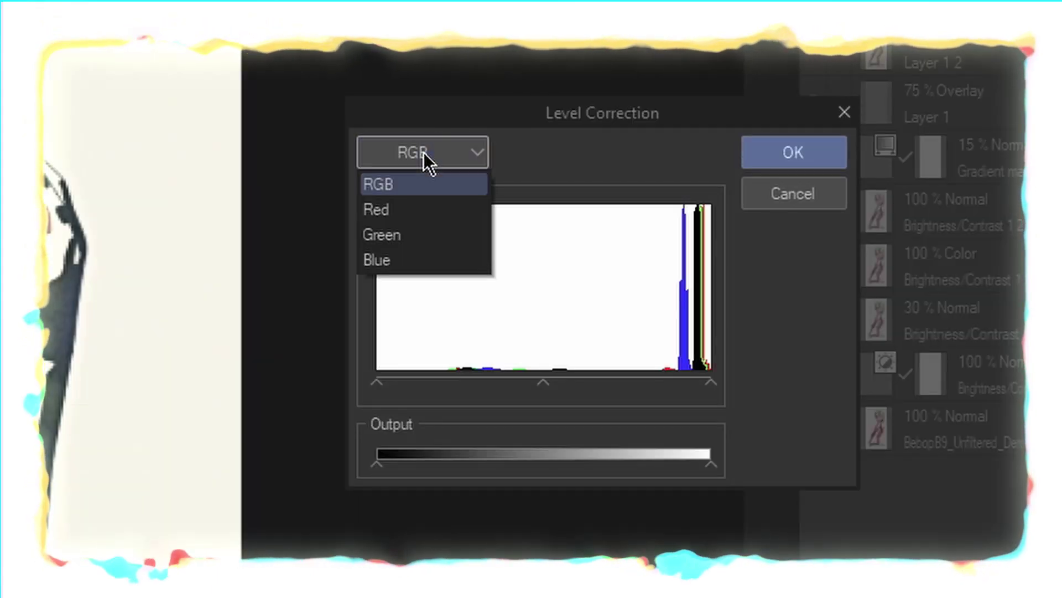
click(449, 239)
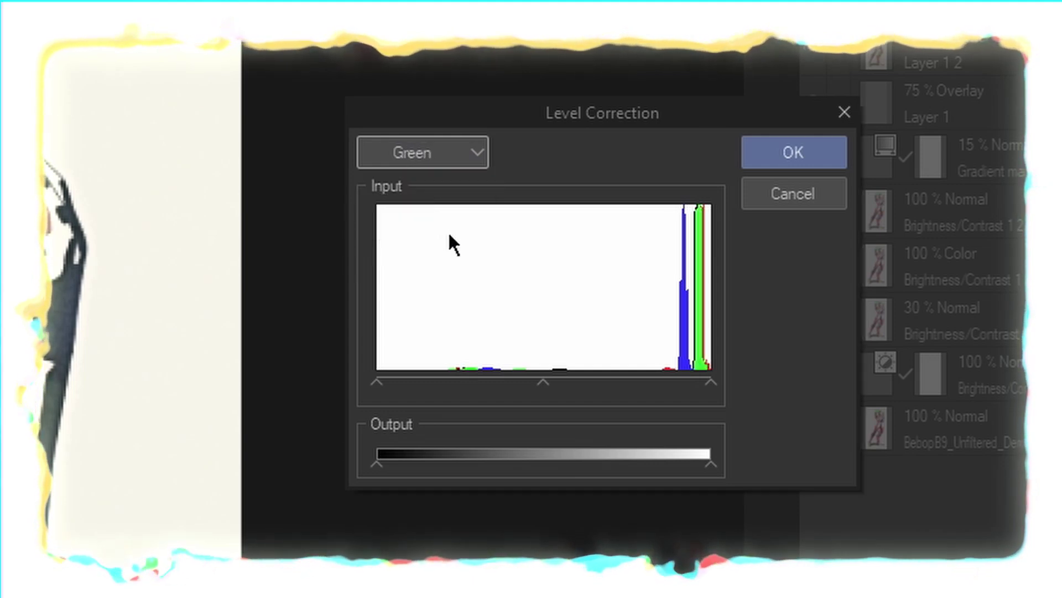
drag(709, 464, 291, 466)
click(412, 149)
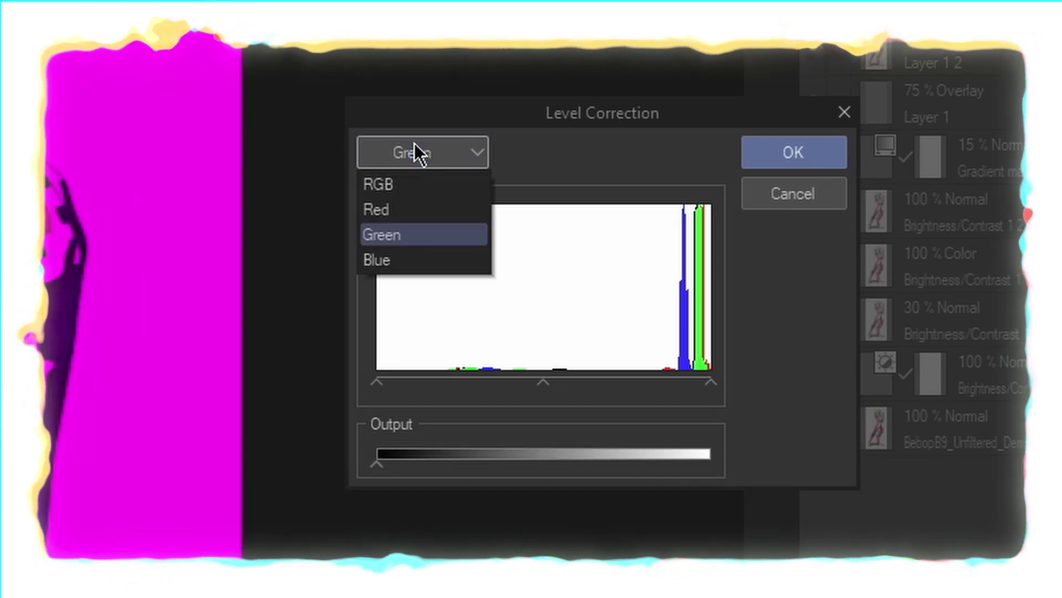
click(410, 260)
click(427, 154)
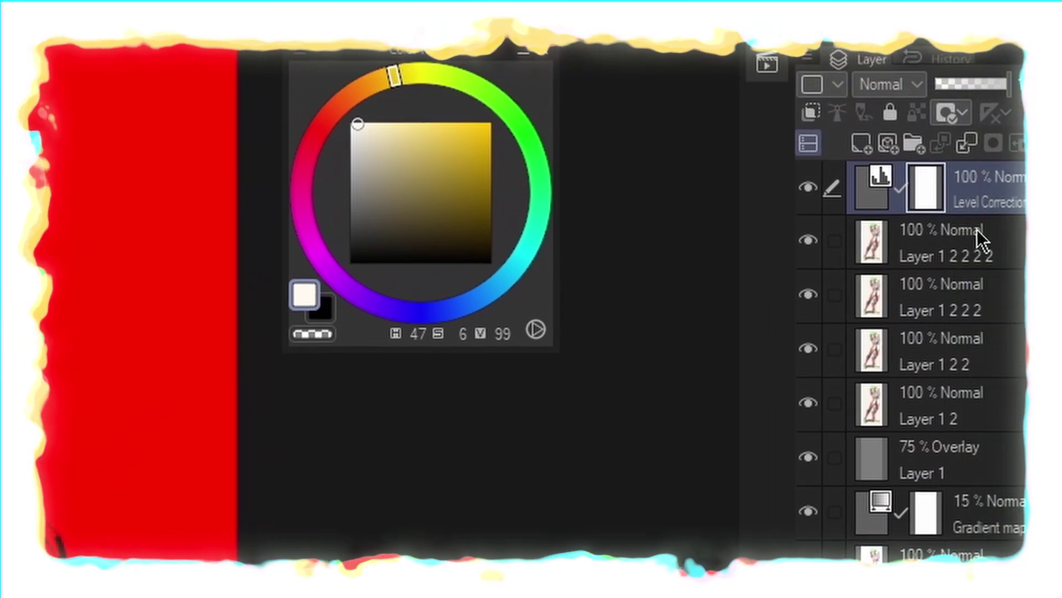
- Rename the top copy to R, merge the correction into it, and hide it
double_click(958, 255)
text(R)
key(Return)
click(984, 196)
key(ctrl+e)
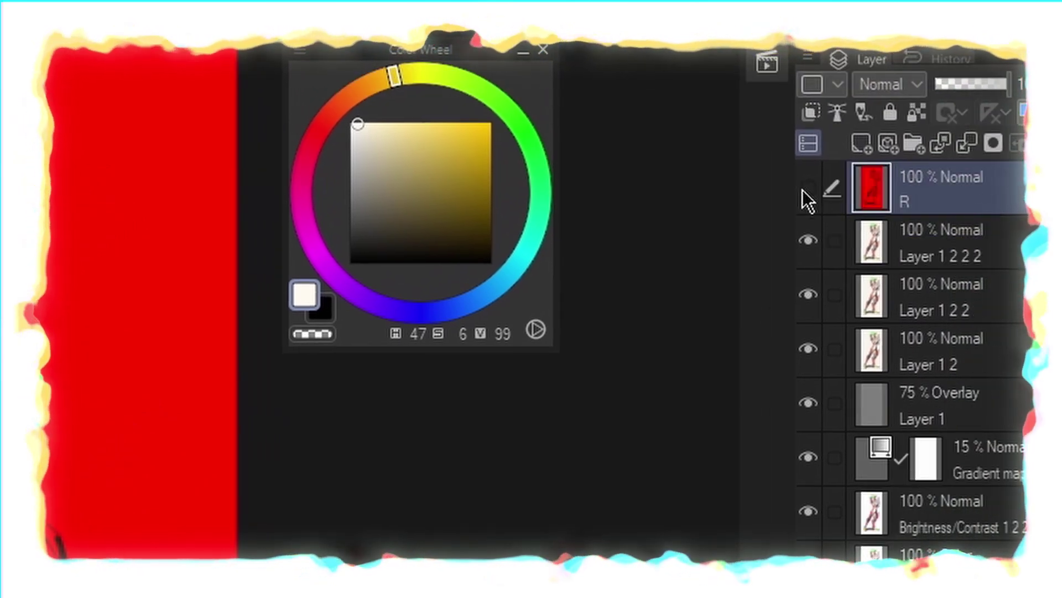
click(808, 201)
click(940, 238)
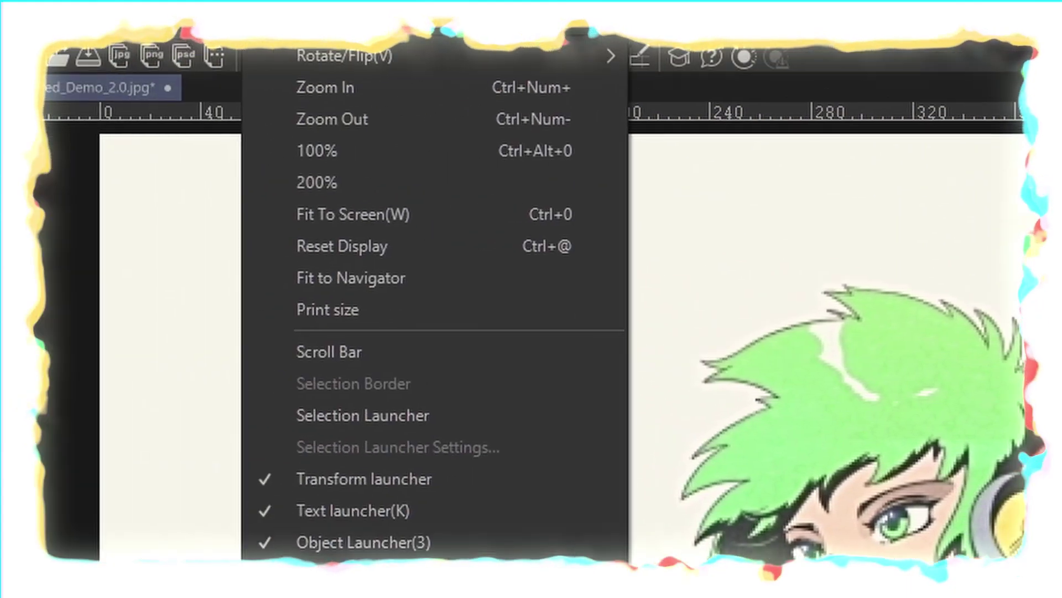
- Add a Level Correction to the next copy, zeroing its Red and Blue outputs
mouse_move(333, 119)
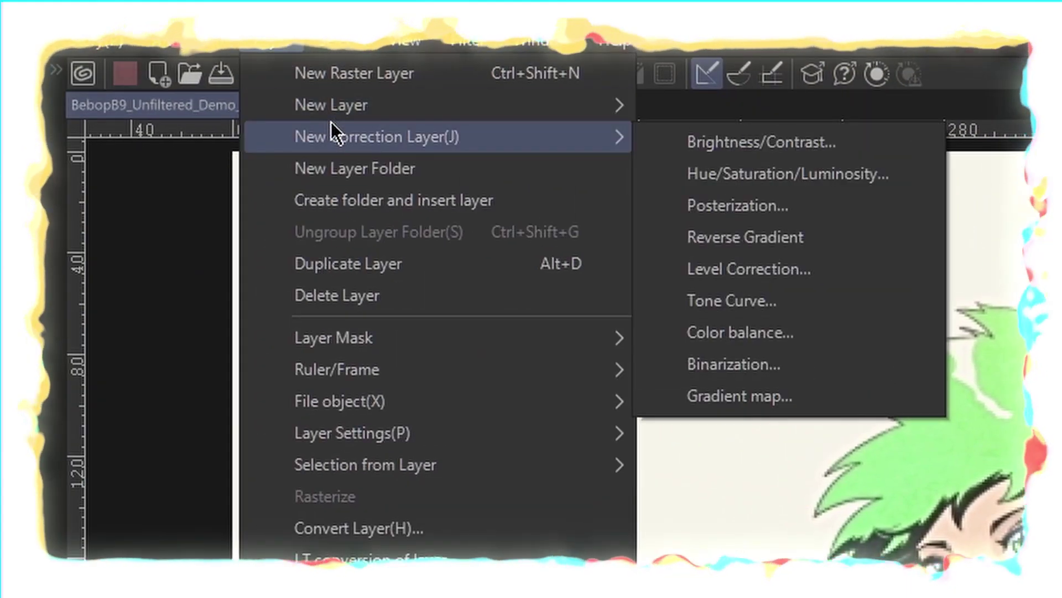
click(805, 277)
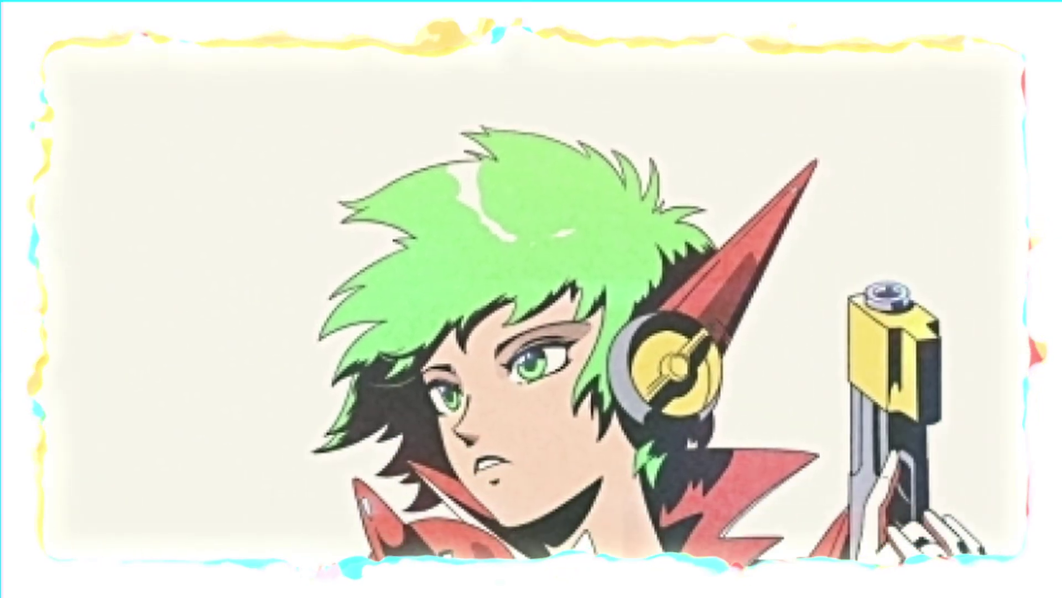
click(965, 384)
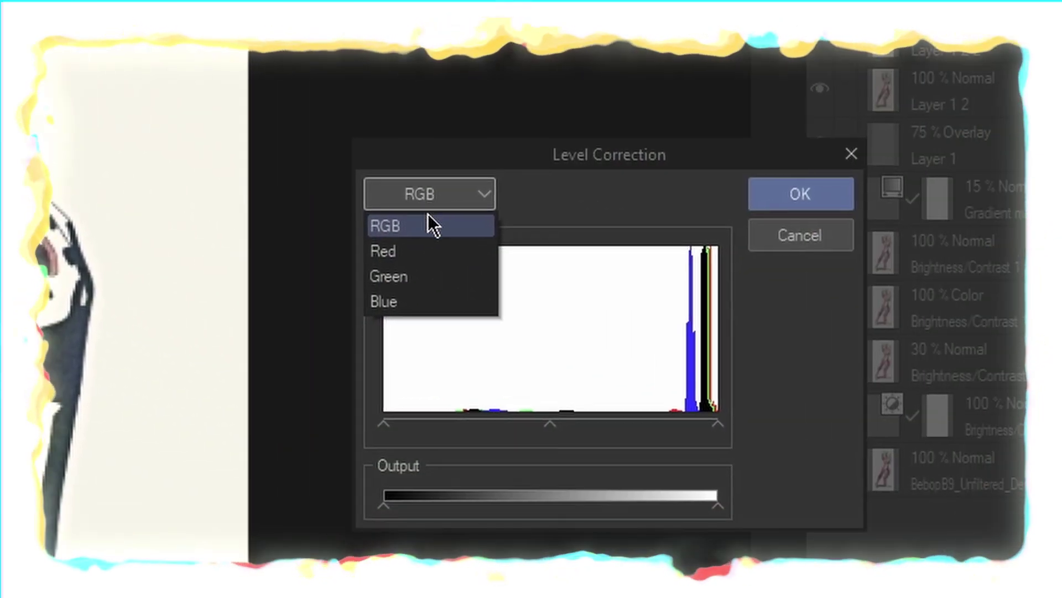
click(417, 250)
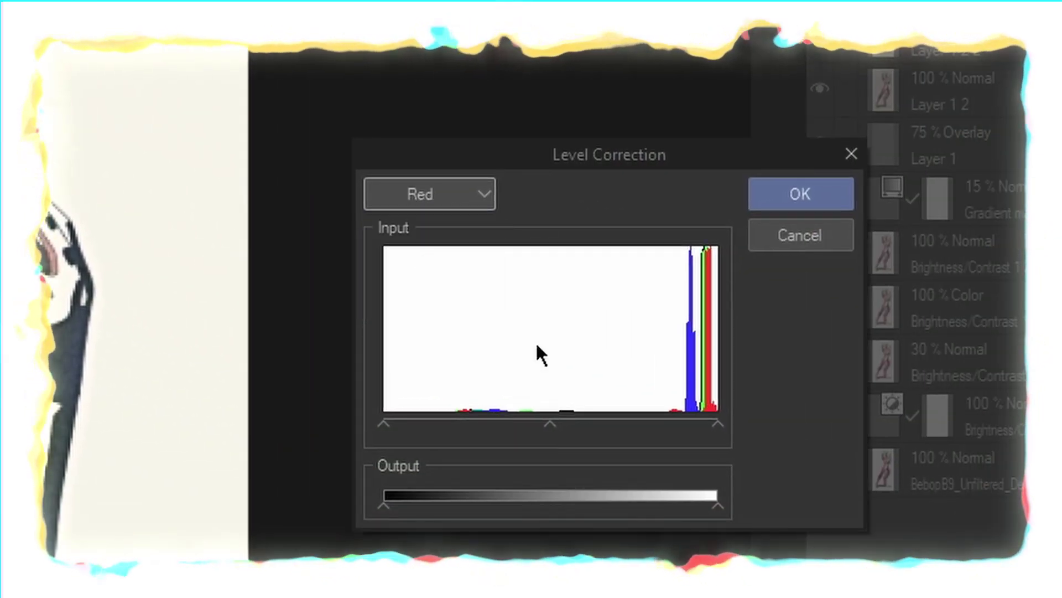
drag(718, 505, 161, 481)
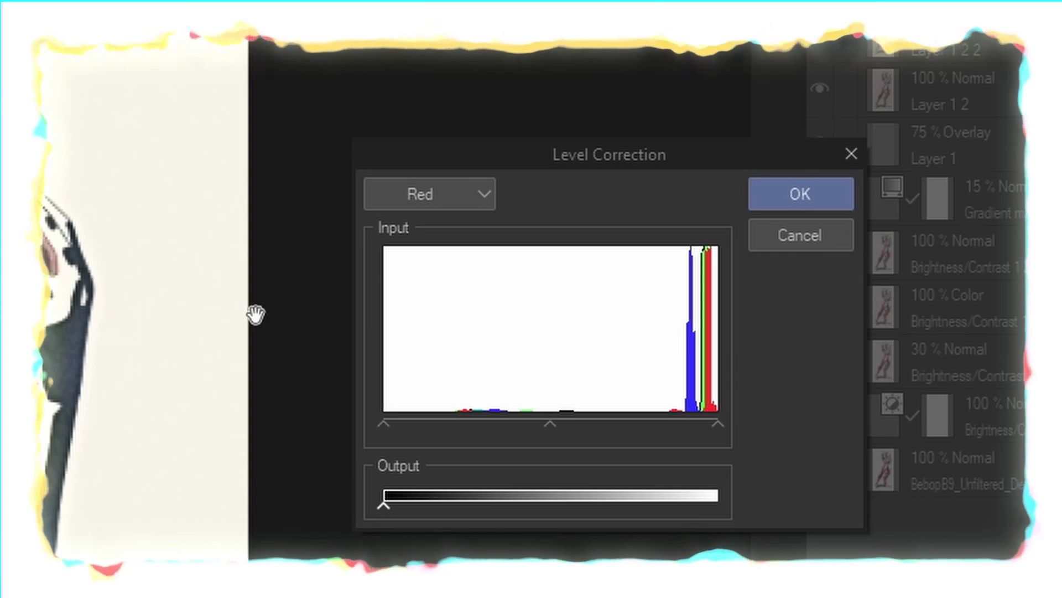
click(400, 204)
click(432, 304)
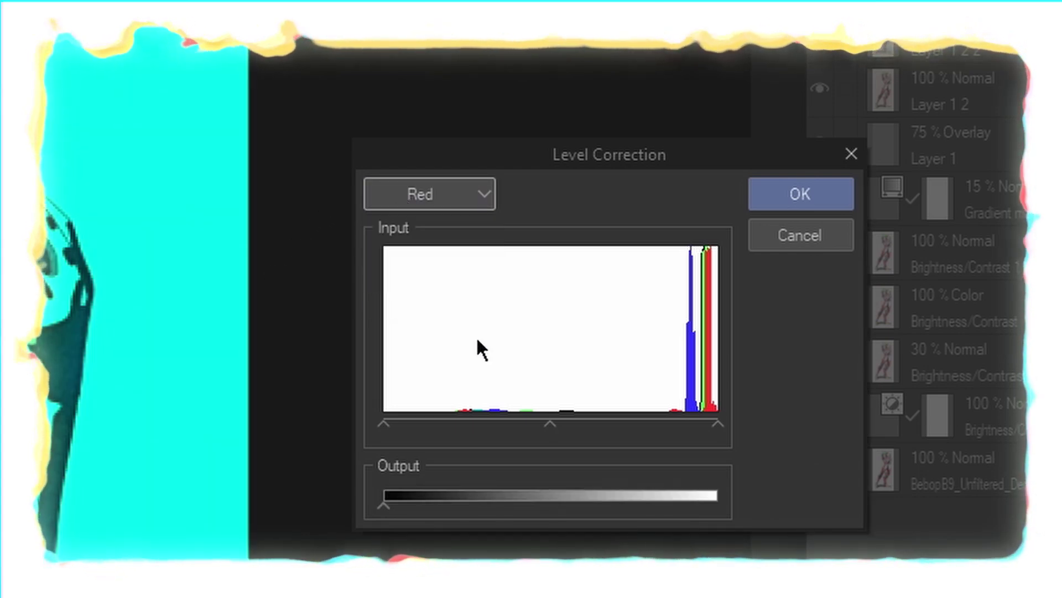
drag(712, 502, 90, 457)
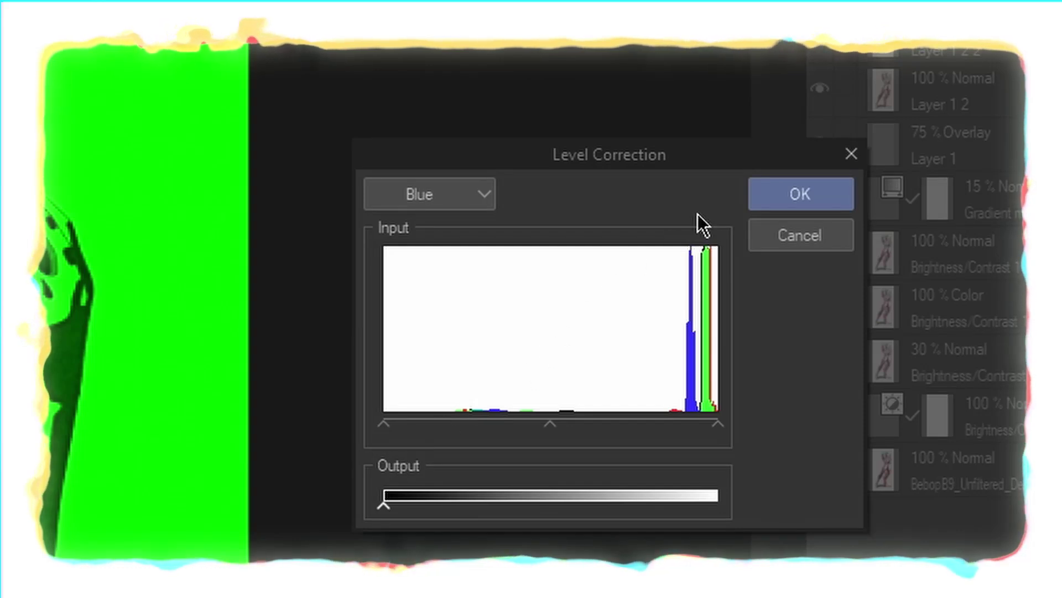
- Confirm the green-only correction and zero Green in another correction, leaving only blue
click(824, 203)
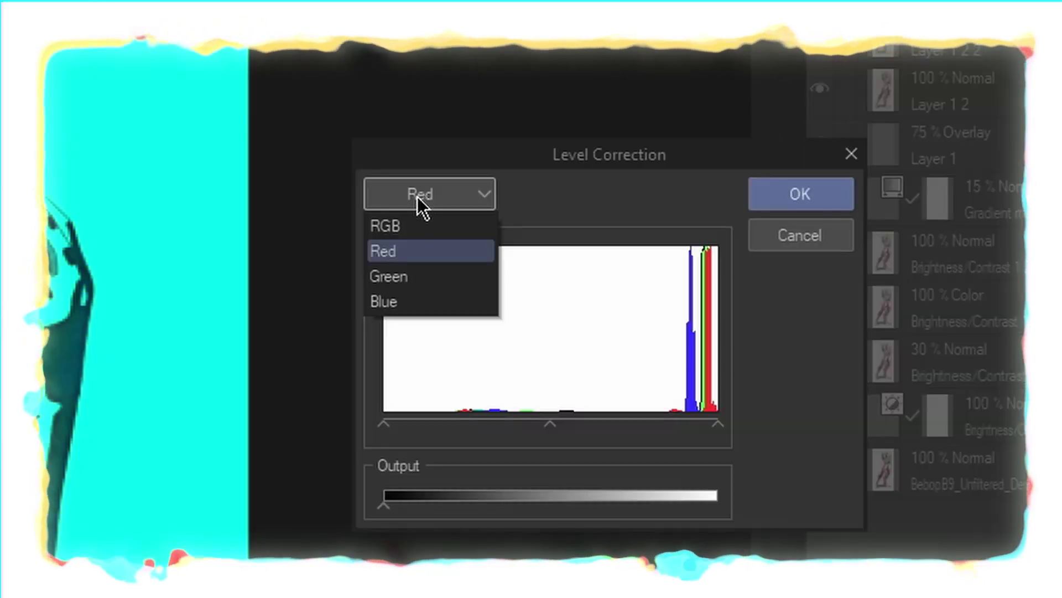
click(426, 276)
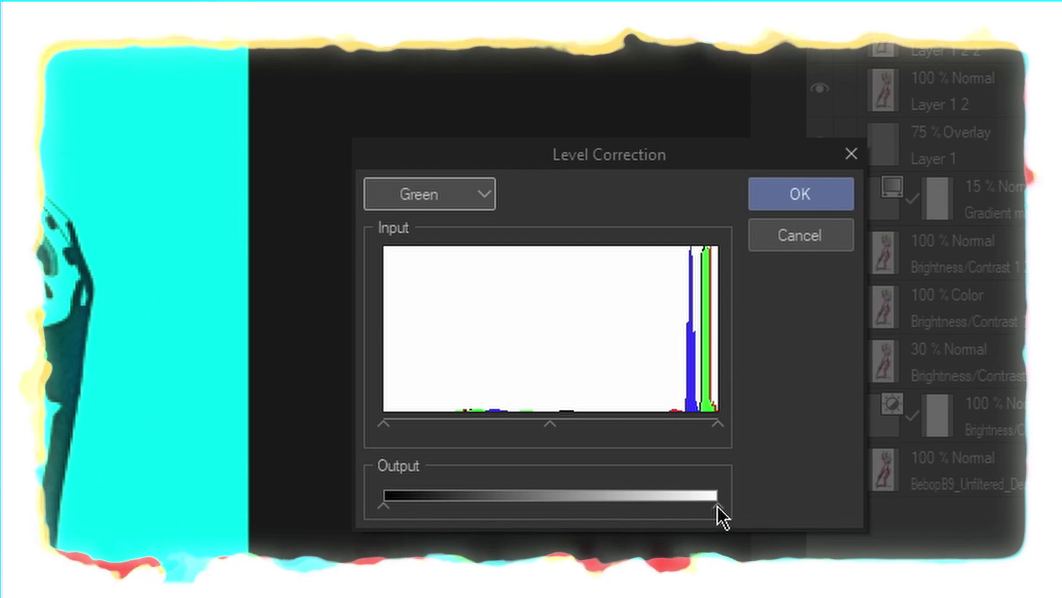
drag(718, 506, 247, 495)
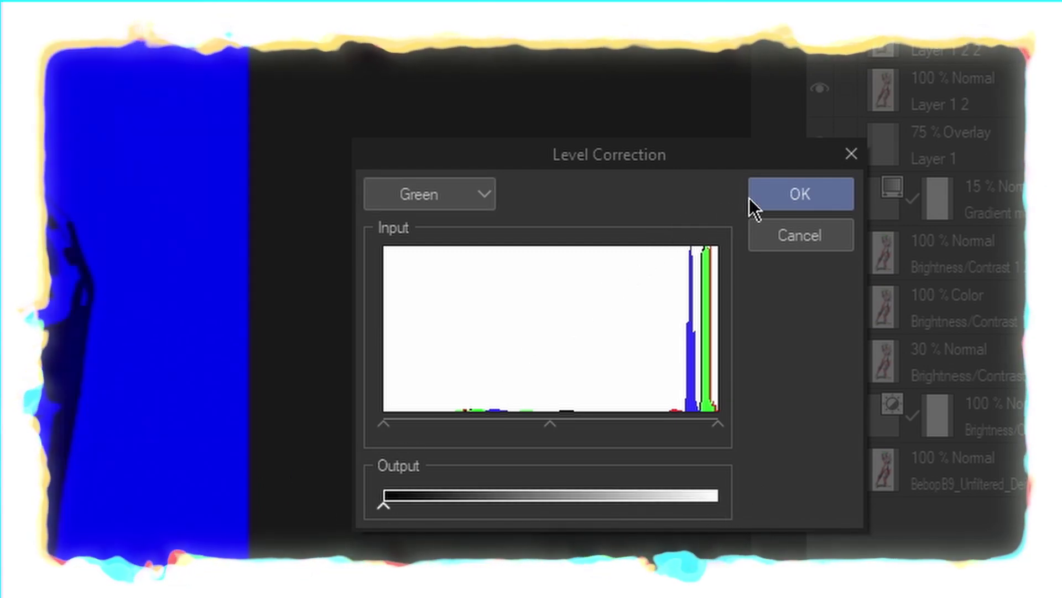
- Confirm the blue-only Level Correction and set the R, G and B layers to Screen blending
click(782, 191)
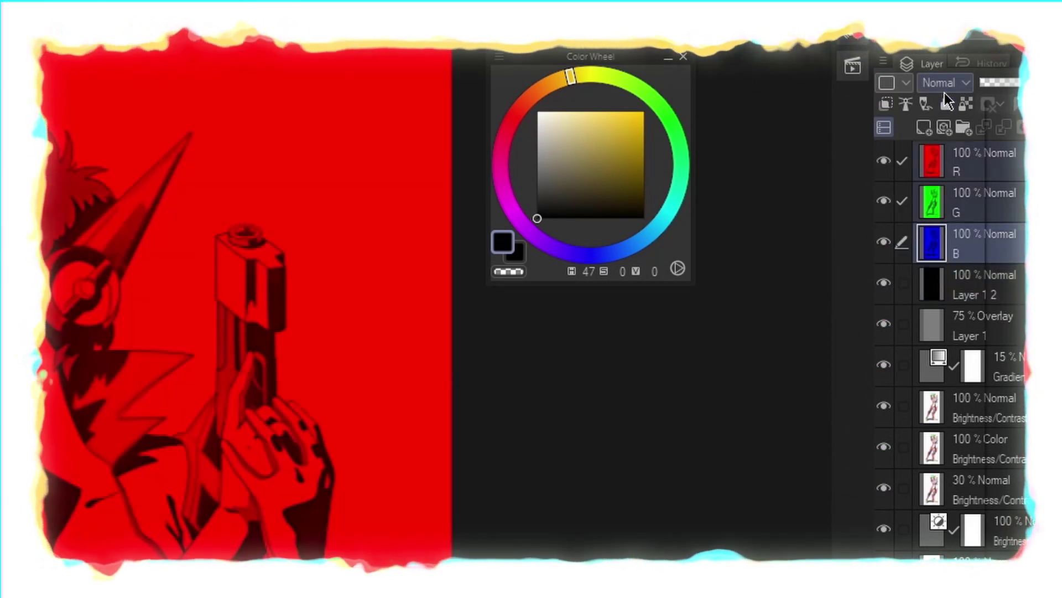
click(945, 83)
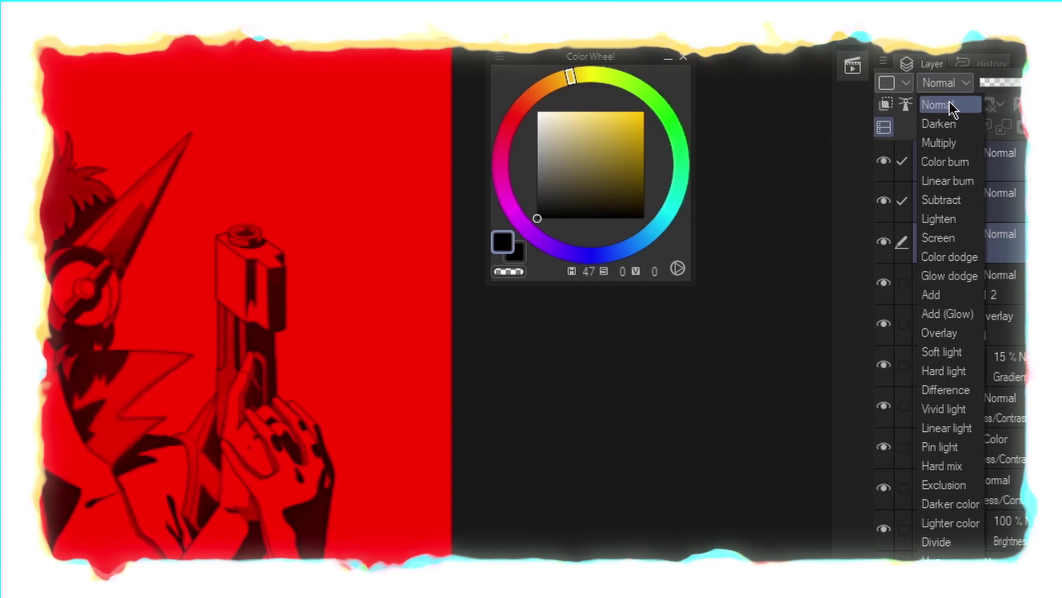
click(954, 240)
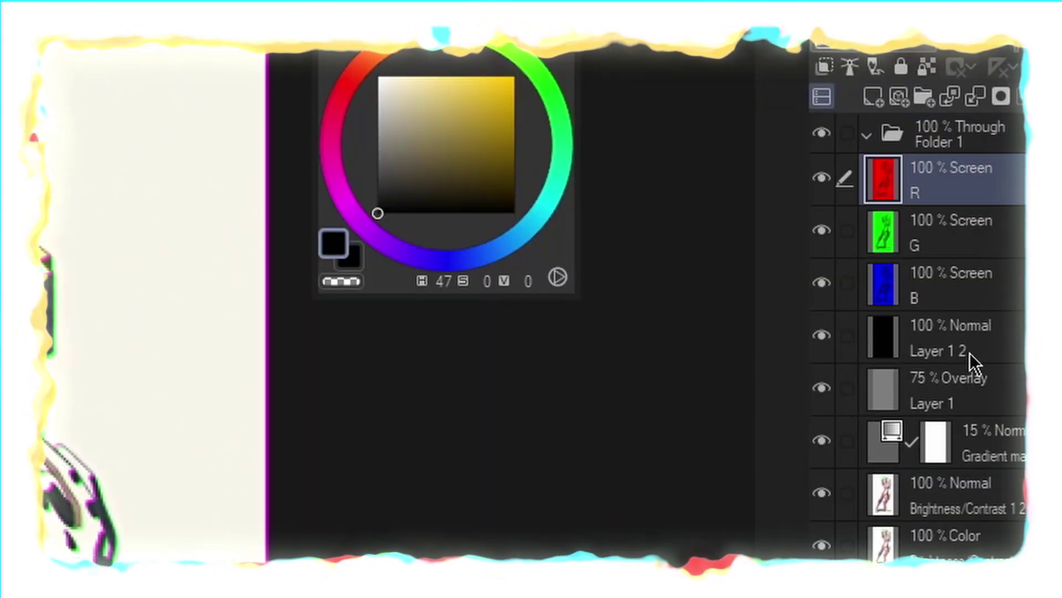
- Group the channel layers in a folder, duplicate it, hide the original, and merge visible to a new layer
shift+click(972, 357)
key(ctrl+c)
key(ctrl+v)
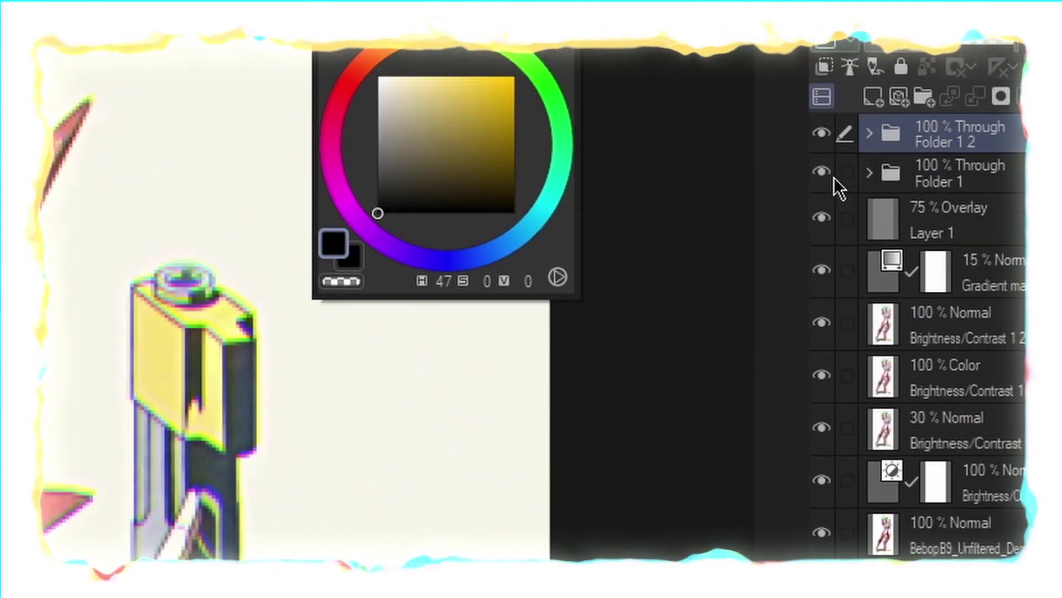
click(828, 176)
right_click(920, 83)
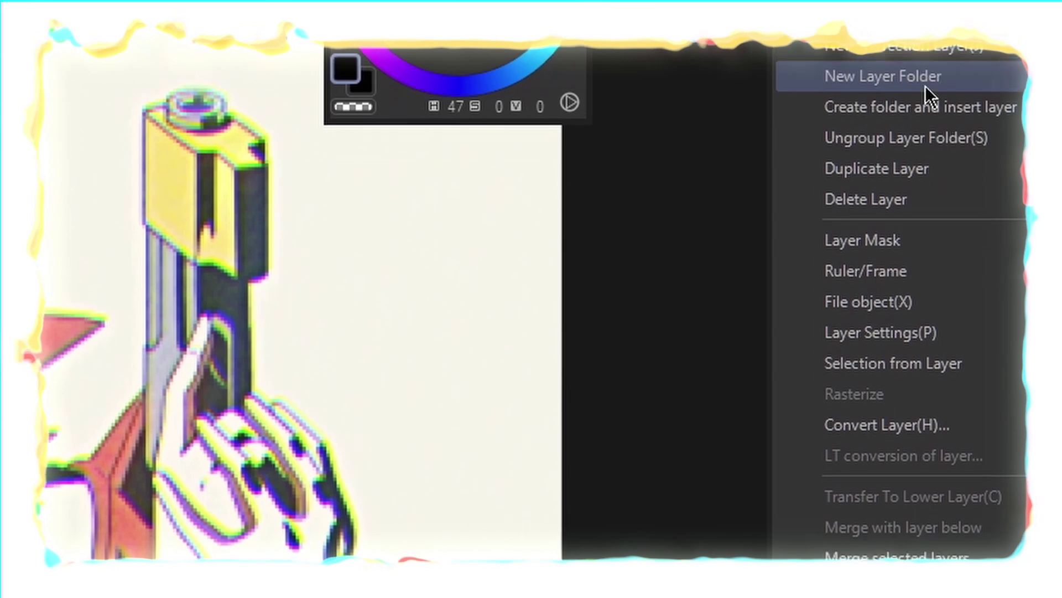
click(914, 529)
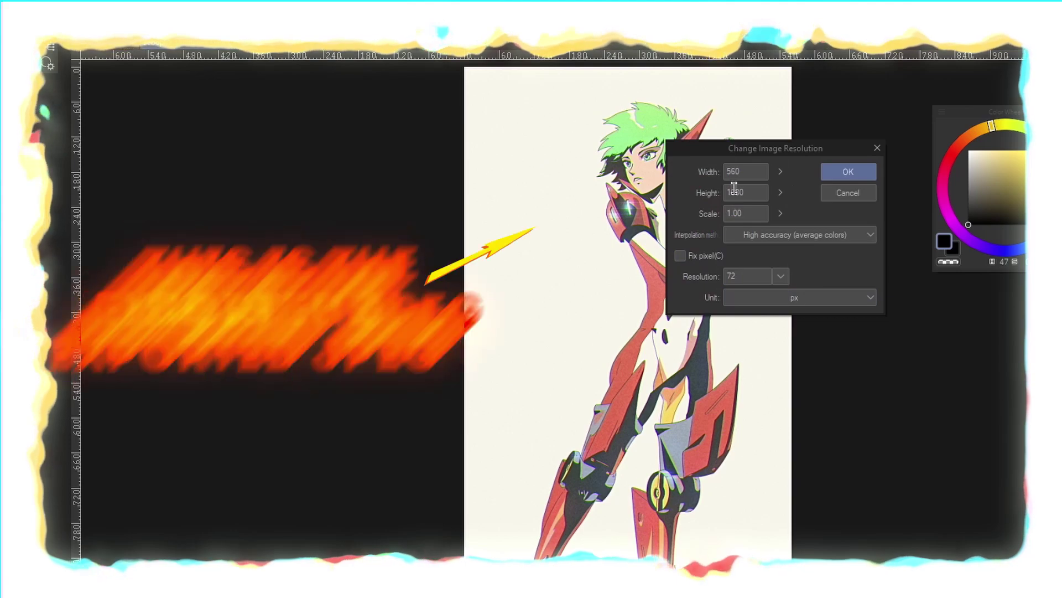
- Set the image height to 1080 and sharpen the artwork with Unsharp Mask
click(734, 189)
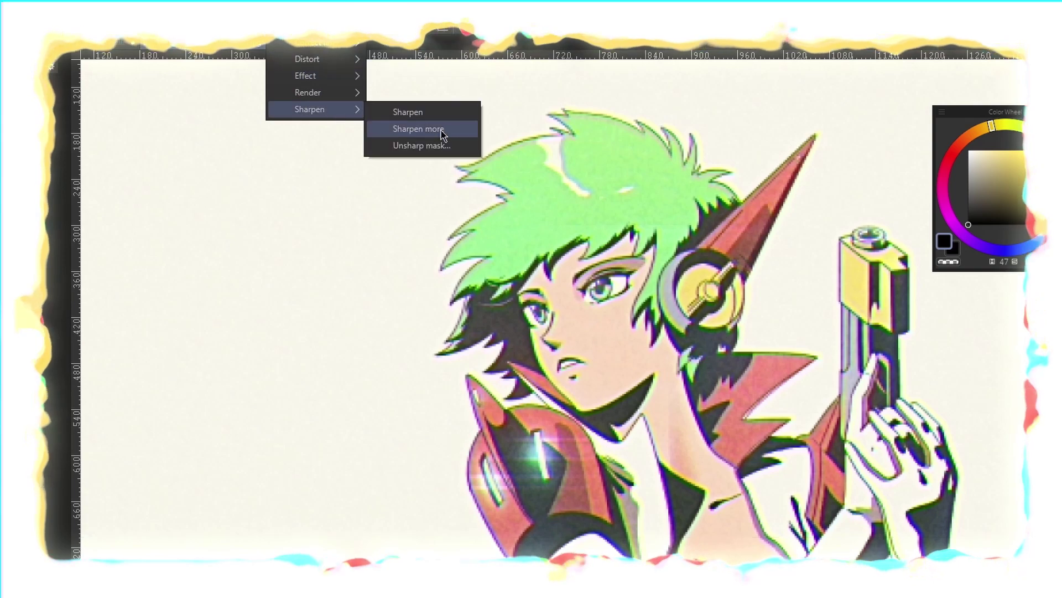
click(421, 145)
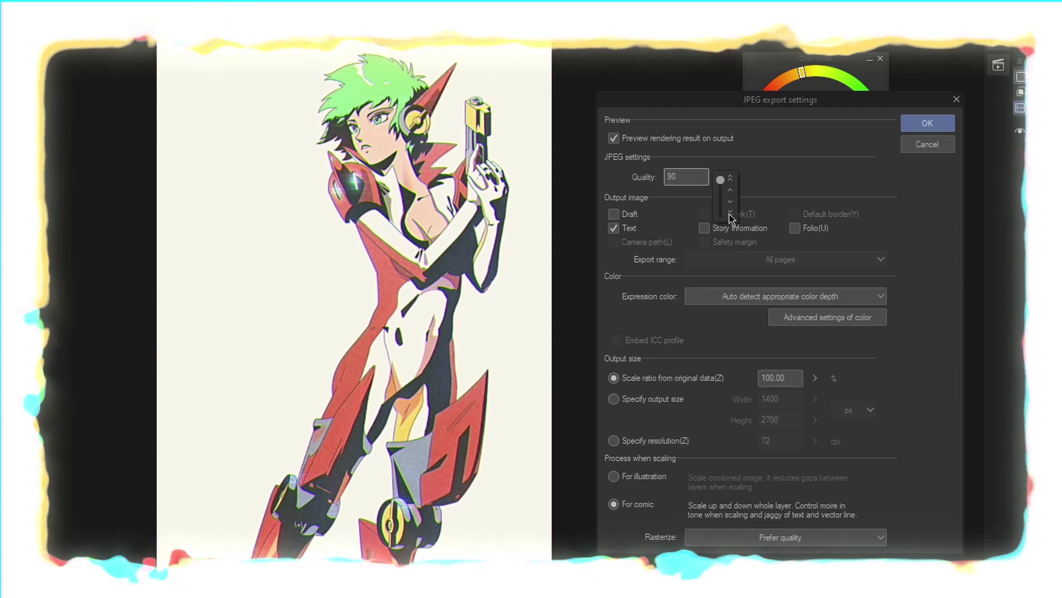
- Confirm the JPEG export settings with quality lowered from 100 to 90
click(915, 123)
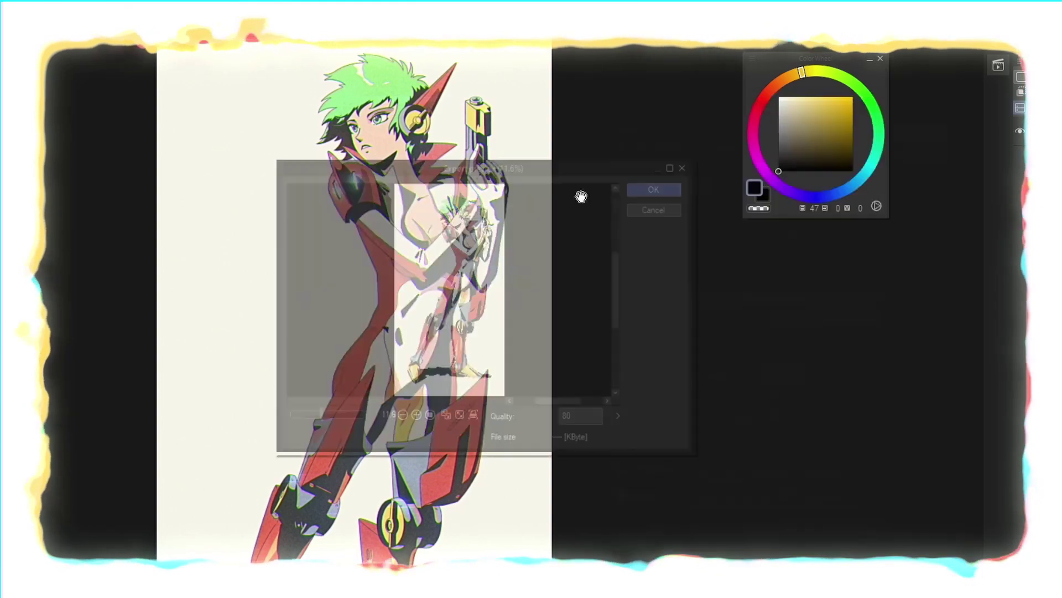